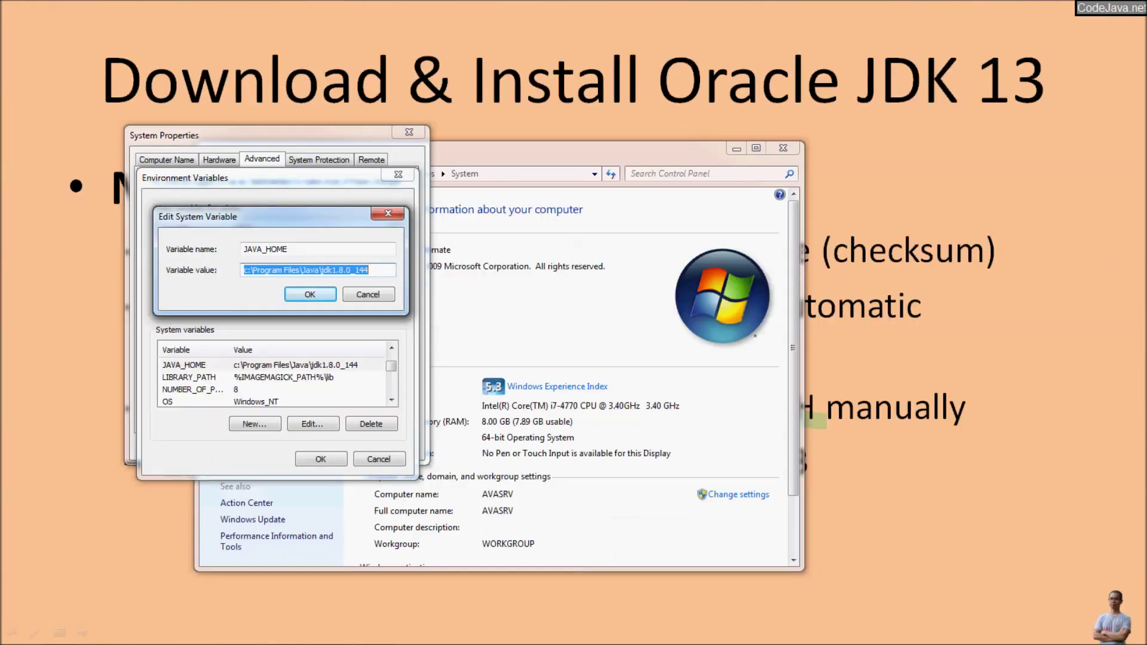
Switch to the file explorer window and open the folder C:\Program Files\Java\jdk-13.0.2.
key("alt+Tab")
key("alt+Tab")
key("alt+Tab")
key("alt+Tab")
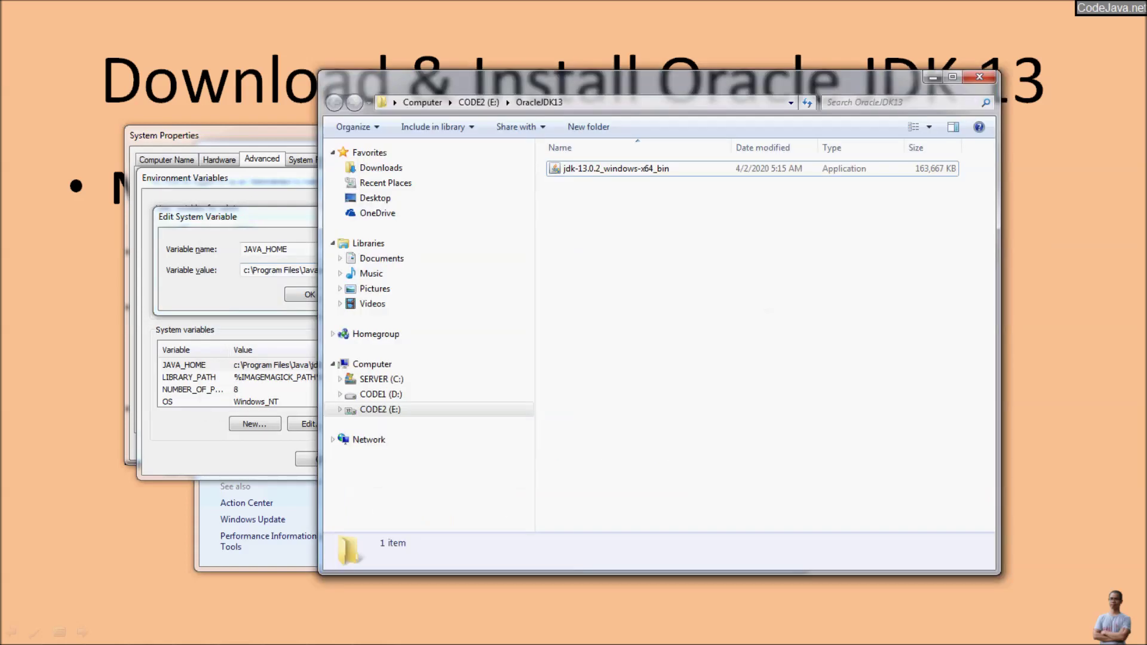
left_click(379, 378)
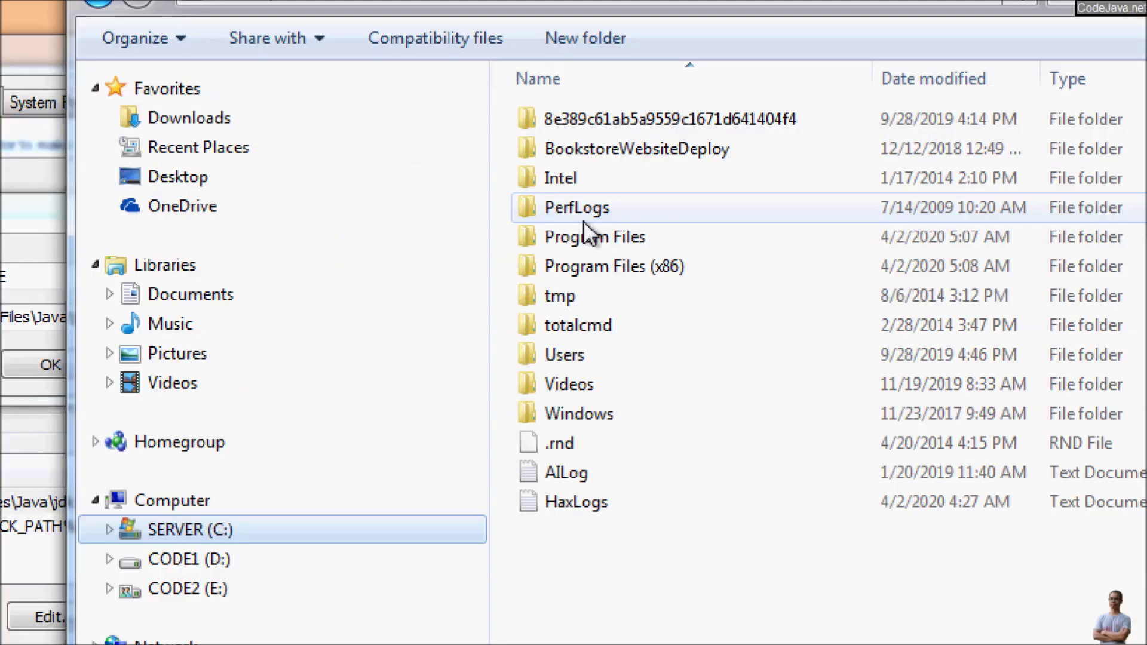
double_click(584, 230)
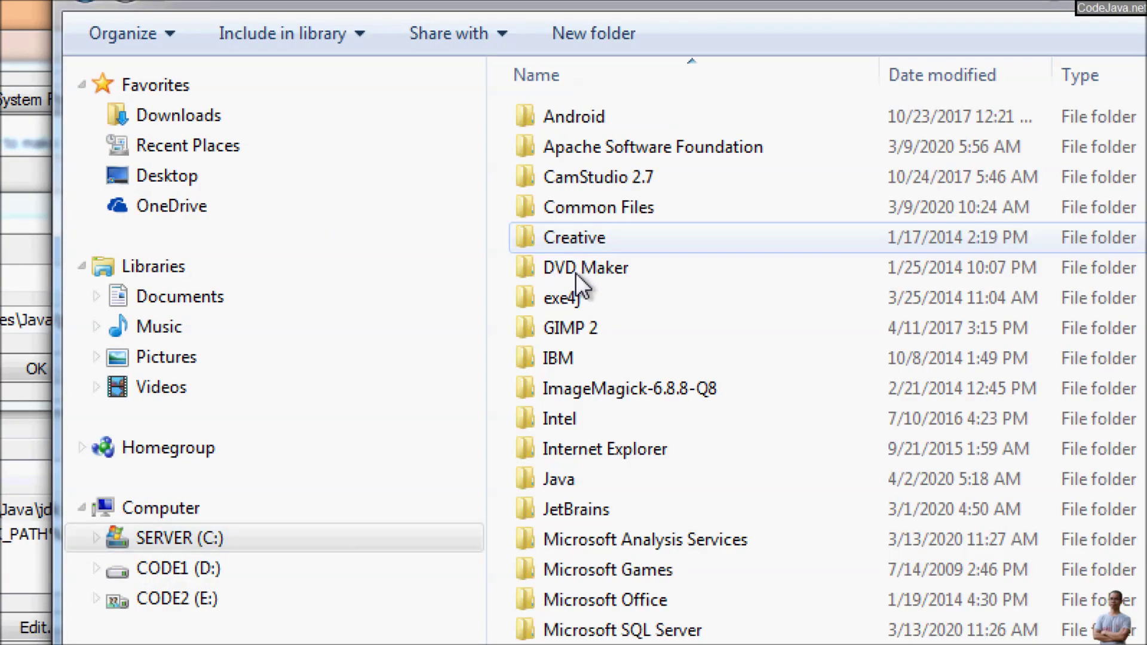
left_click(567, 485)
double_click(562, 481)
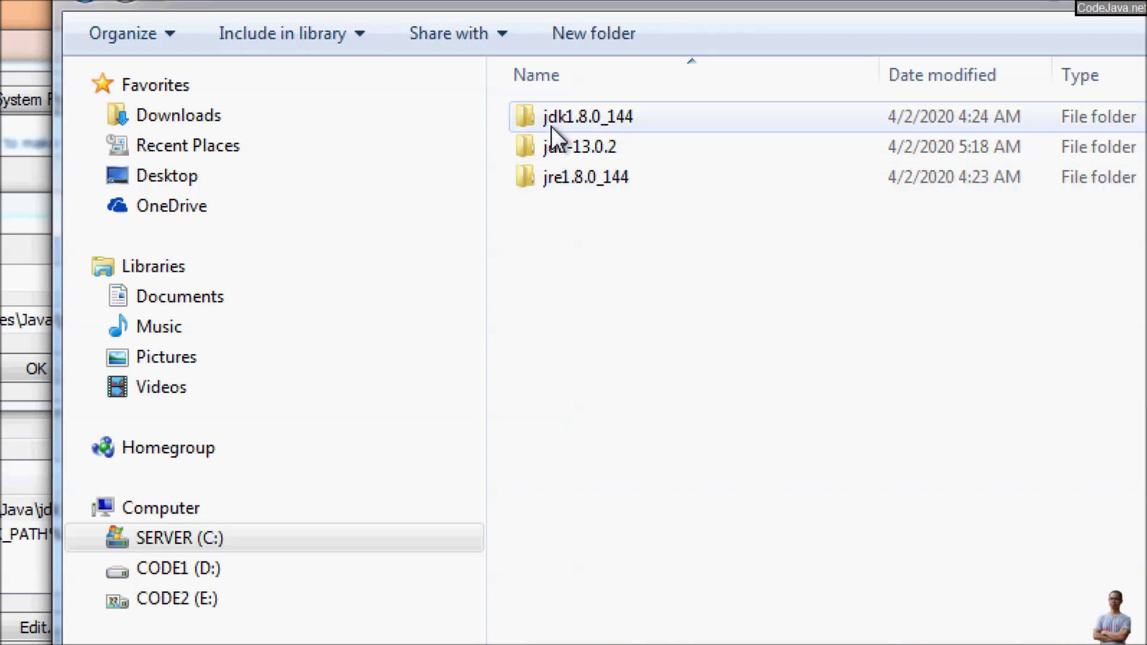
left_click(547, 149)
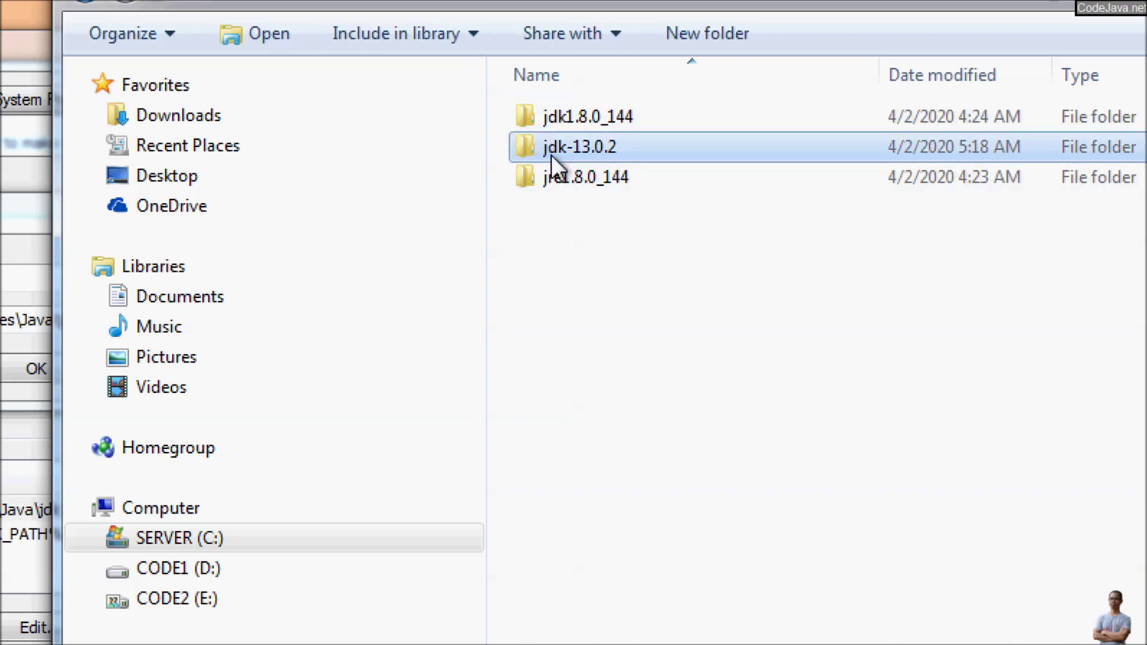
double_click(573, 150)
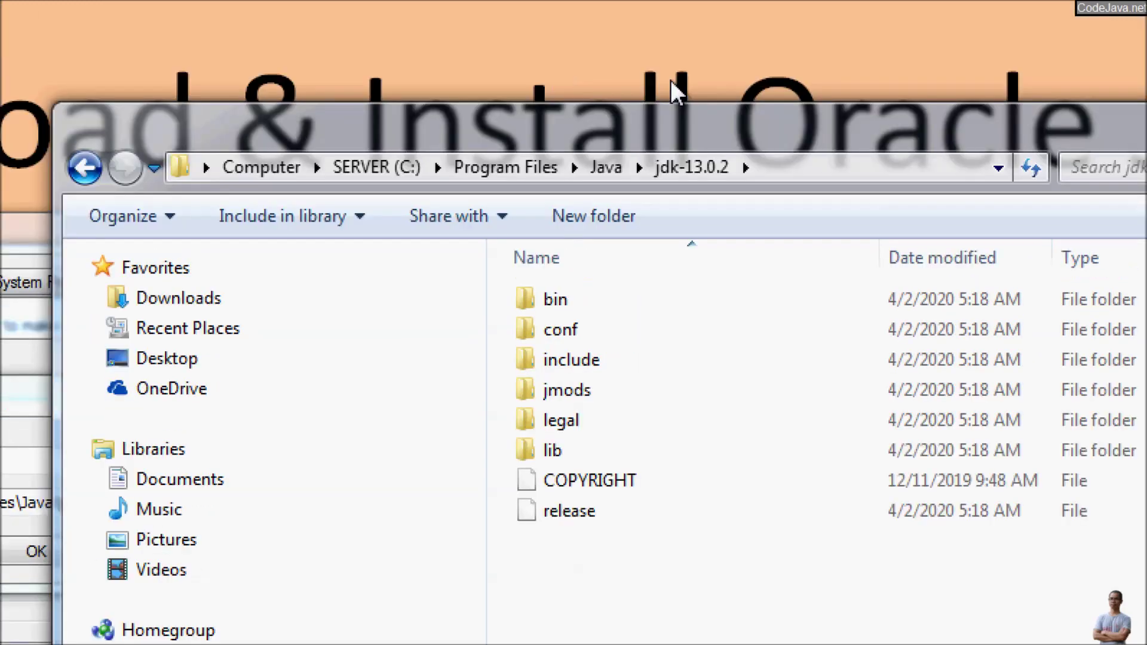
Copy the full path of the open jdk-13.0.2 folder to the clipboard.
left_click(782, 167)
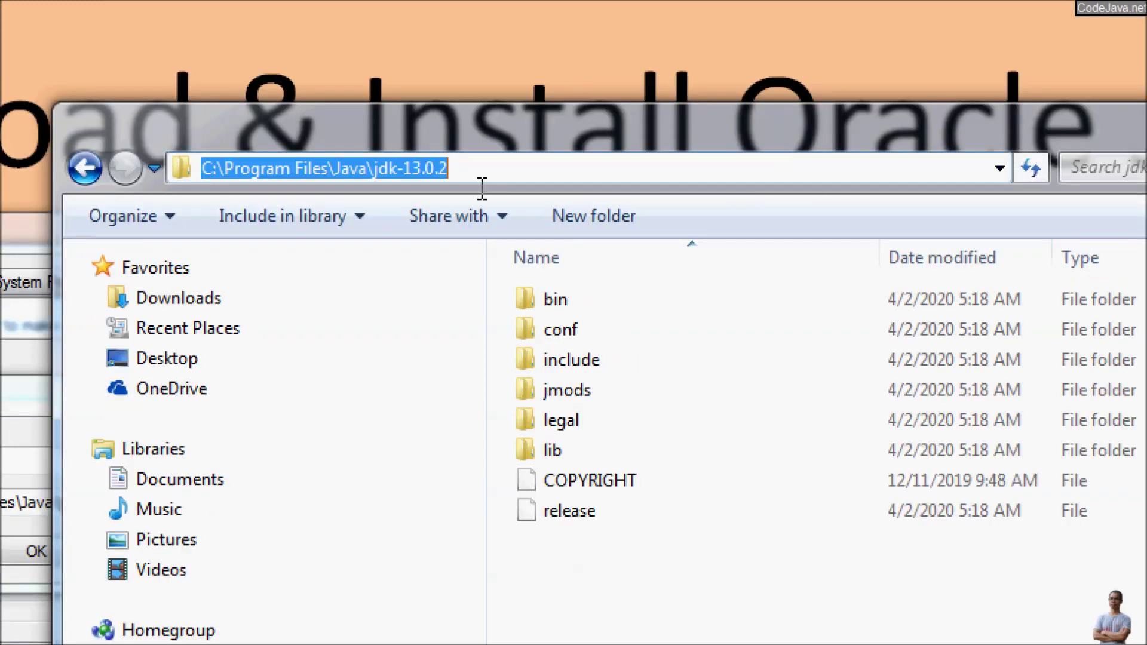
right_click(433, 168)
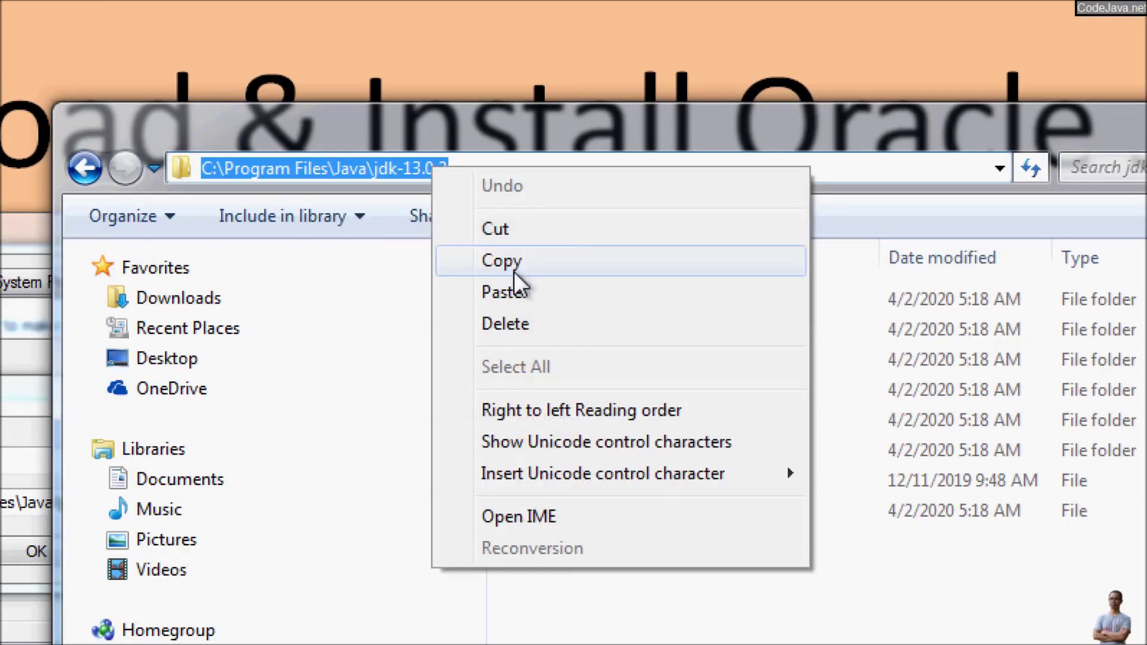
left_click(521, 263)
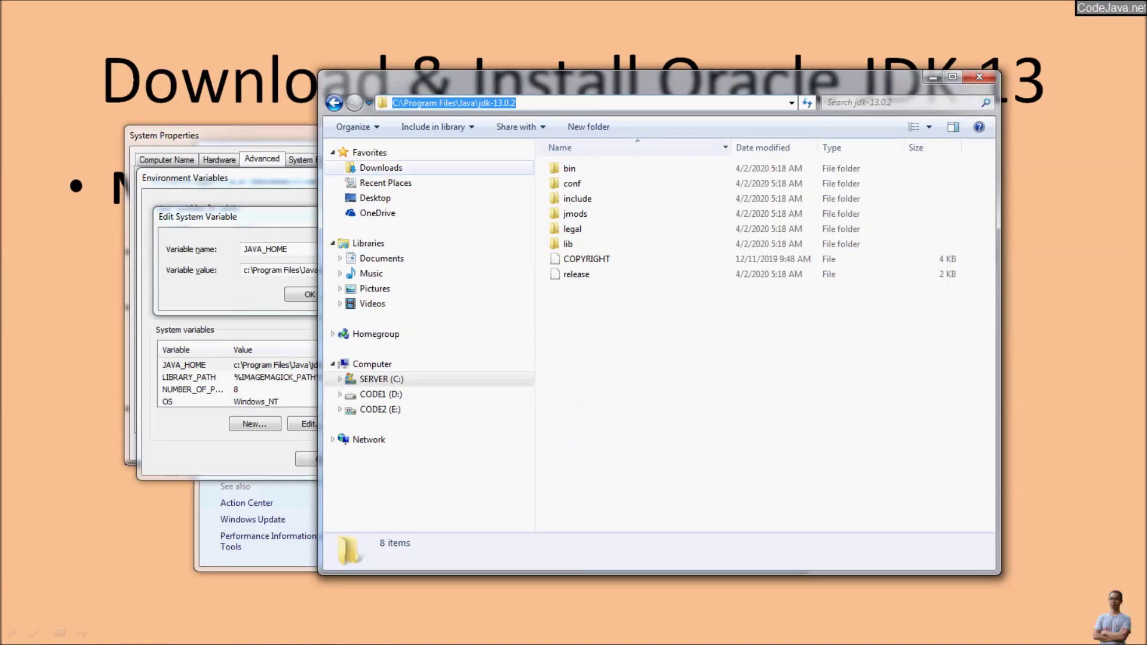
Replace the JAVA_HOME system variable's value with C:\Program Files\Java\jdk-13.0.2, save the changes and close the System window.
key("alt+Tab")
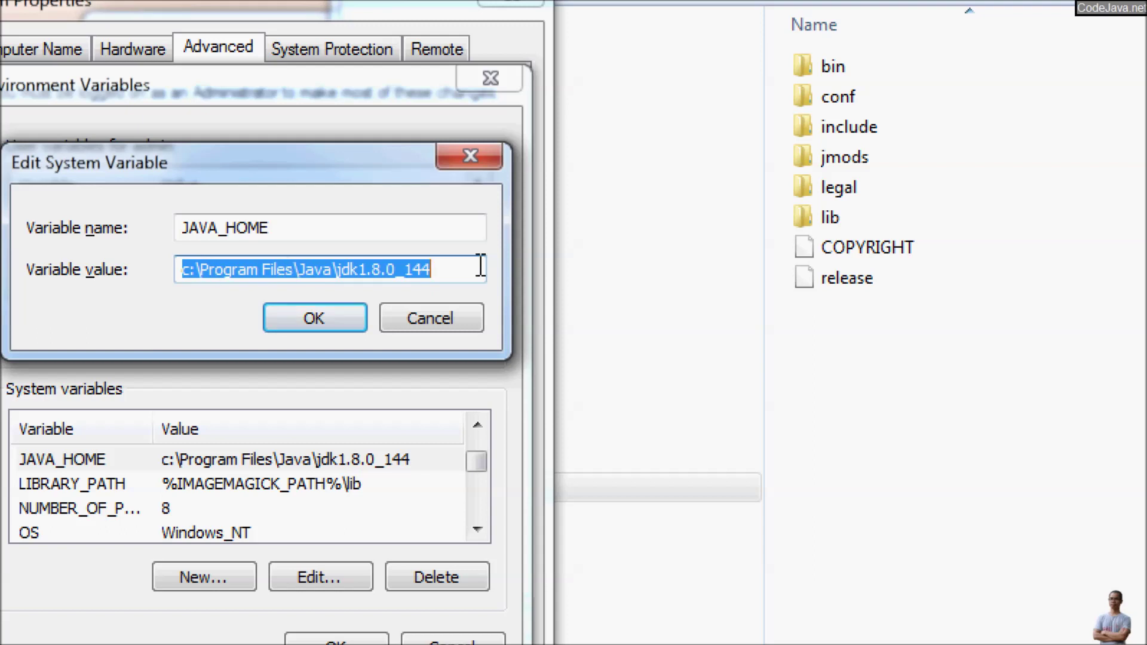
left_click(481, 267)
key("shift+Home")
key("Delete")
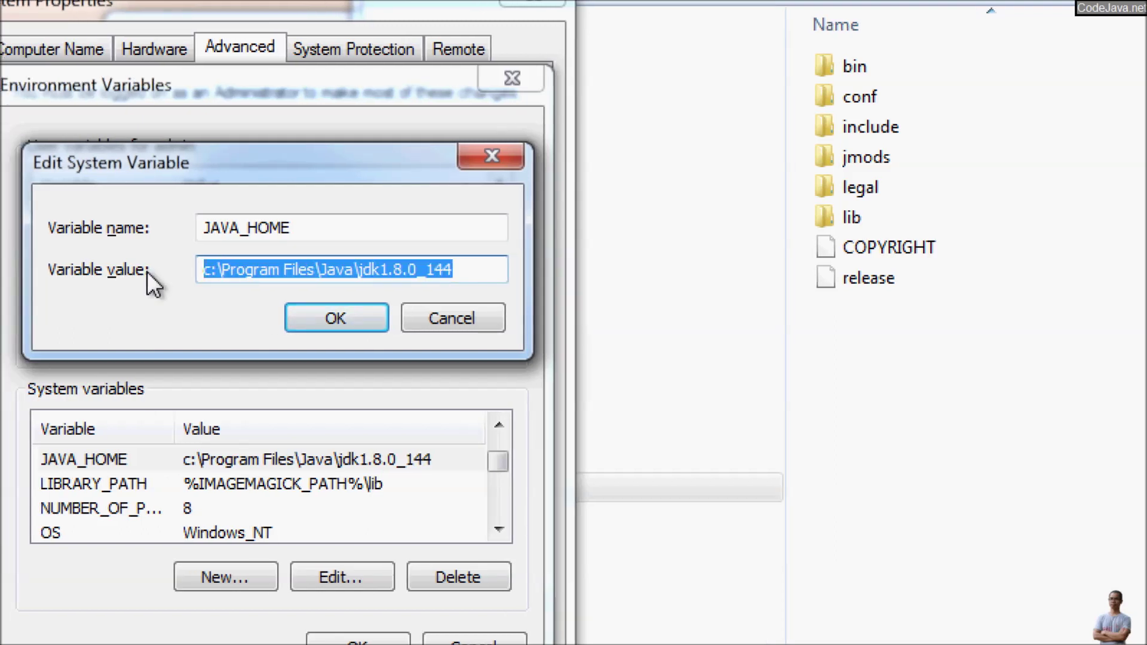
key("ctrl+v")
left_click(375, 308)
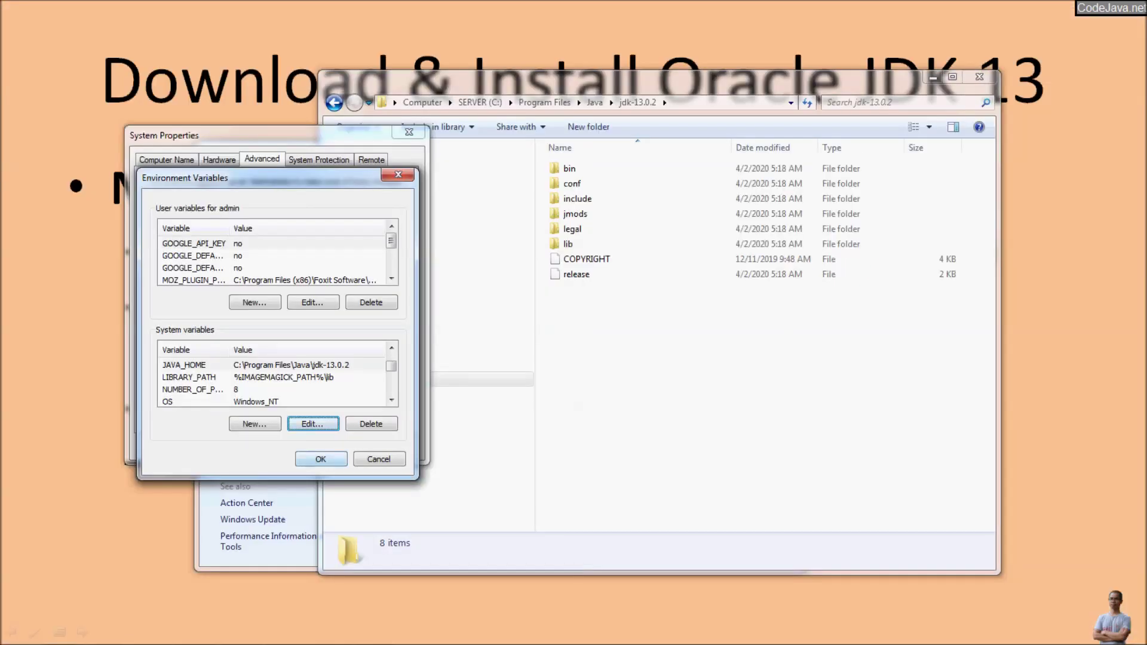
key("Return")
key("Return")
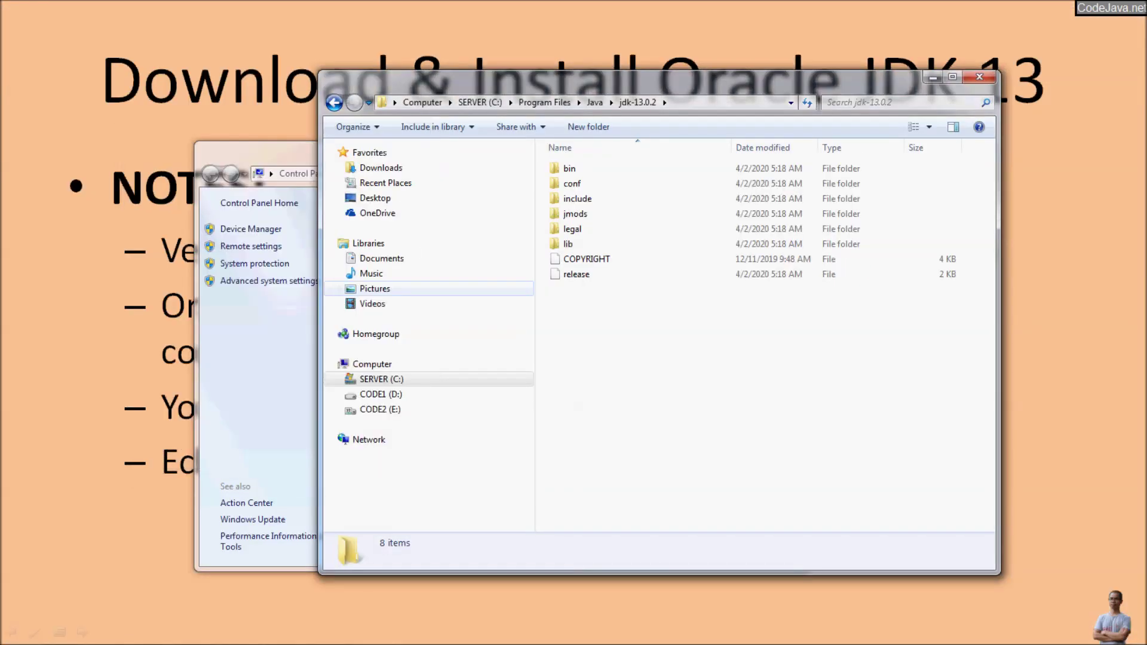
left_click(267, 334)
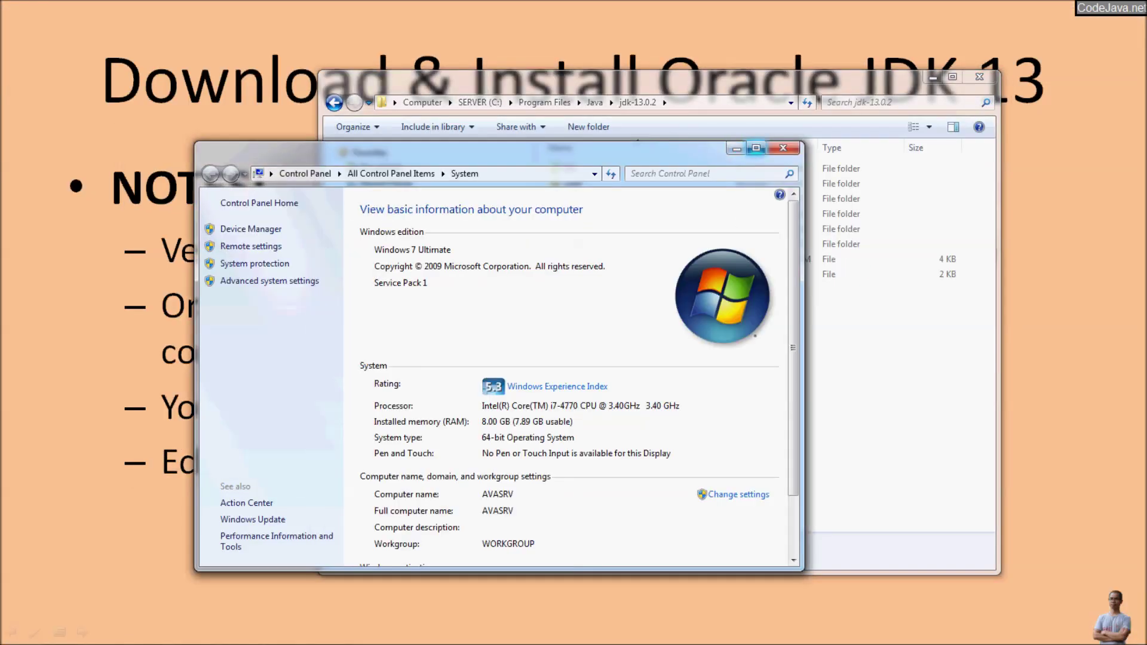
left_click(784, 147)
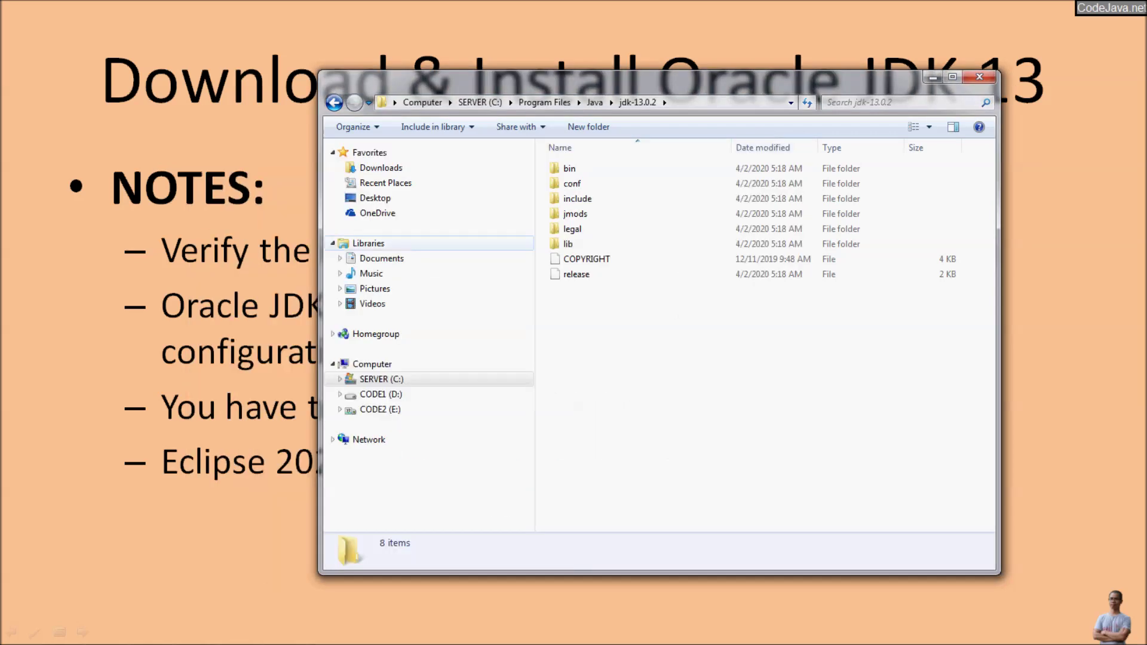
Open a Command Prompt, check the Java version with java -version, and exit the prompt.
key("alt+Tab")
key("super")
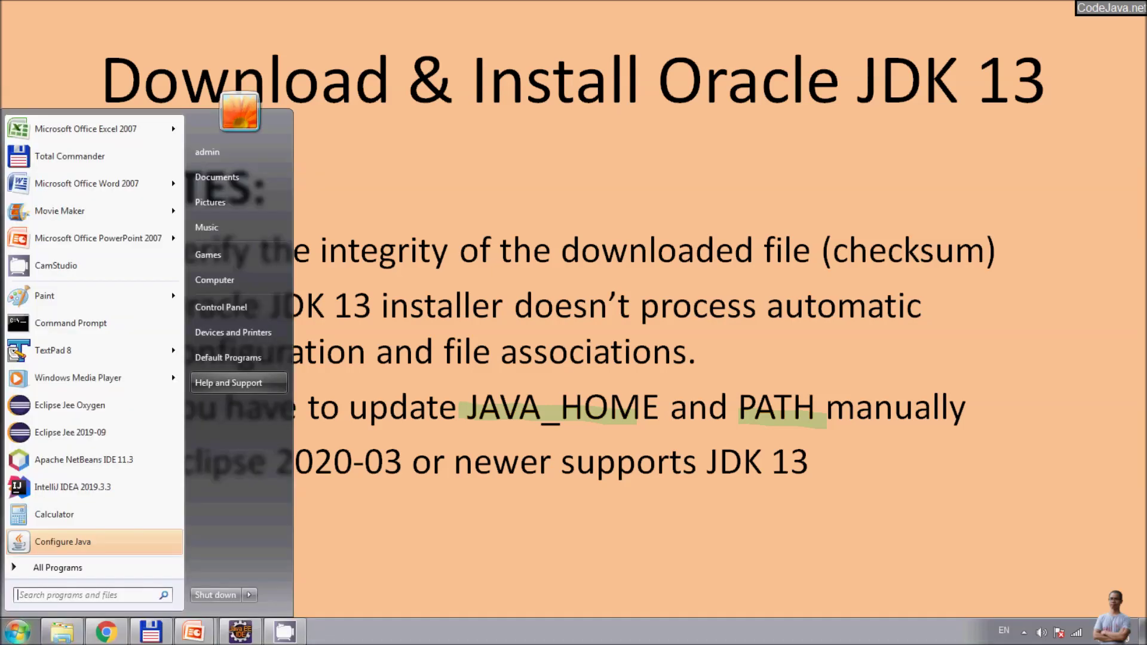
left_click(70, 322)
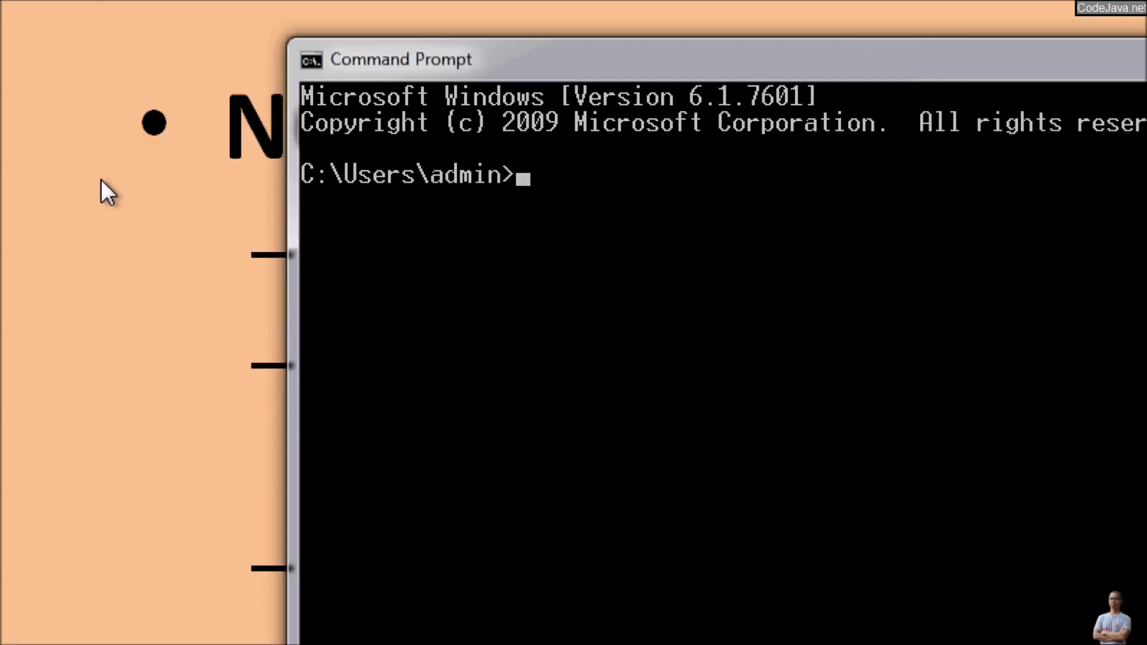
type("java -version")
key("Return")
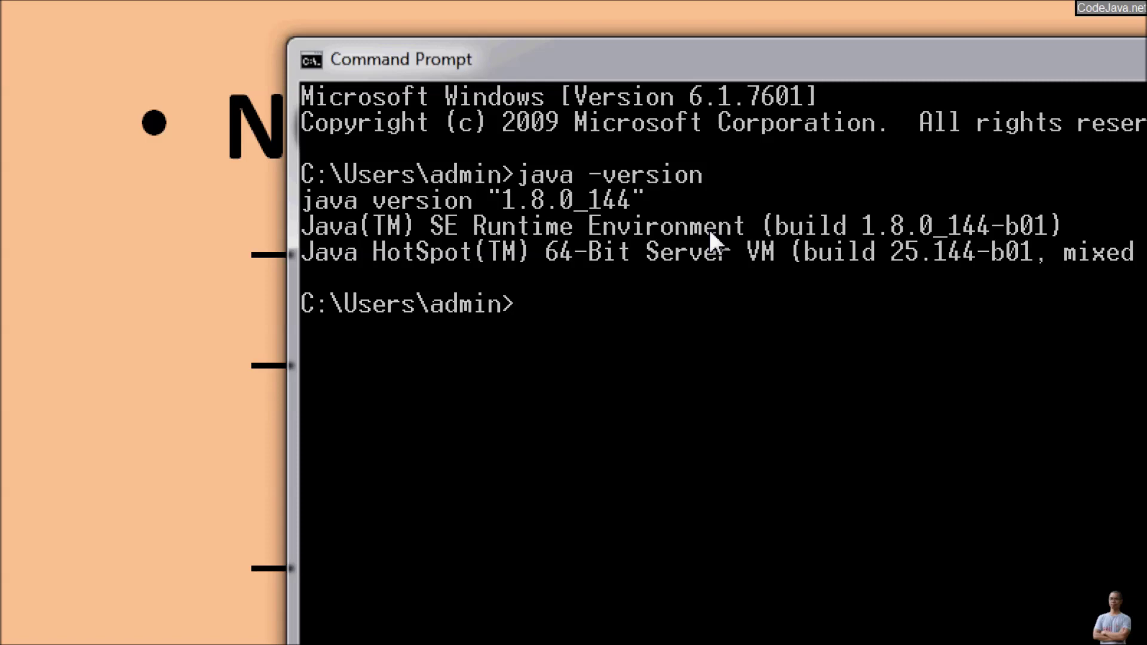
type("exit")
key("Return")
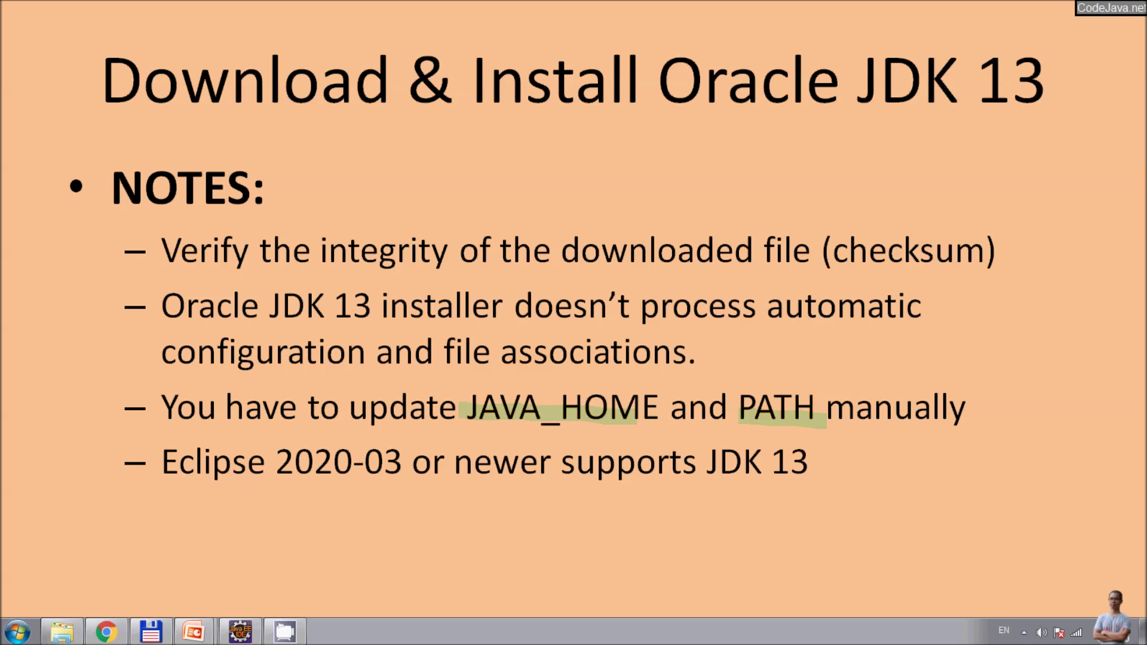
Search Windows for "env", open the system environment variables and select JAVA_HOME in the system variables.
key("super")
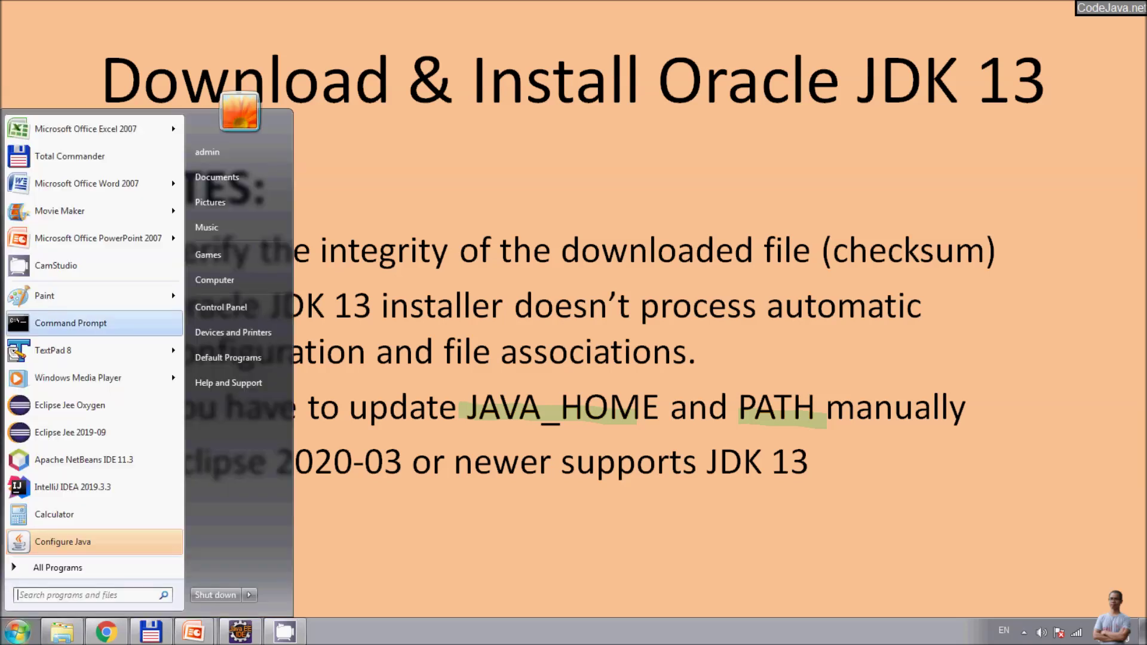
type("env")
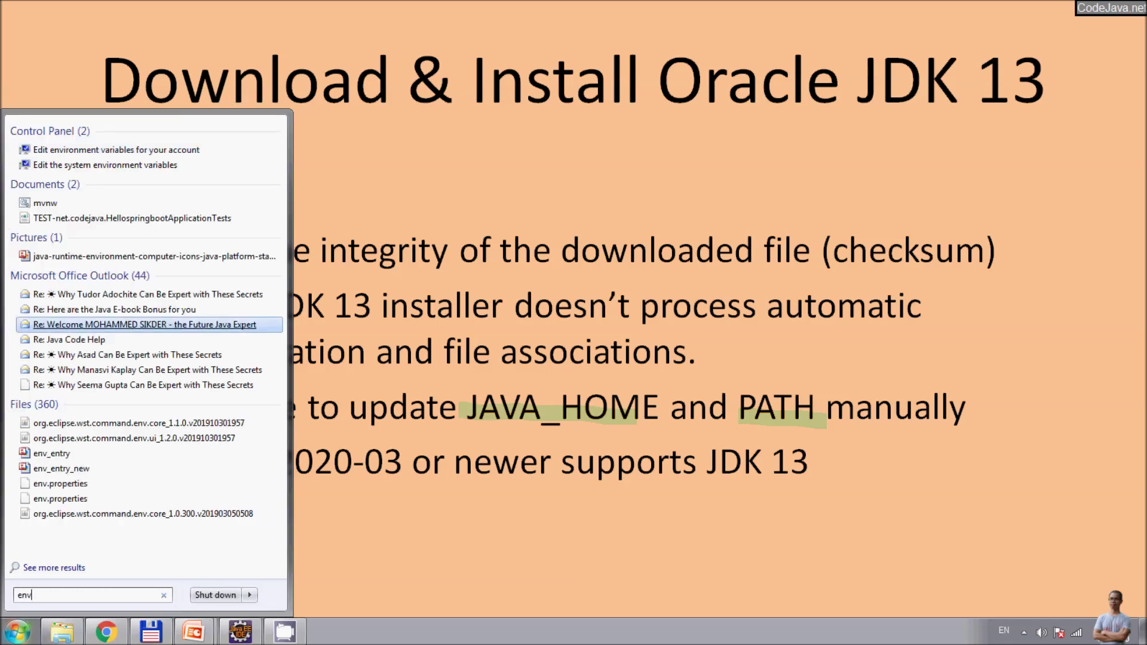
left_click(105, 165)
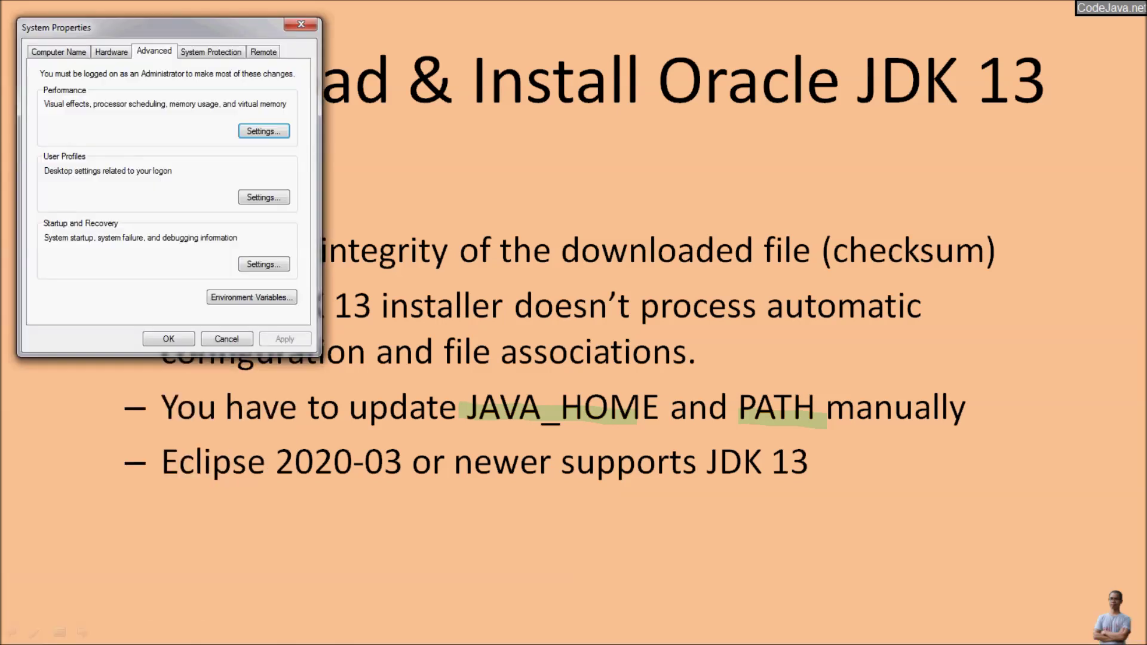
left_click(251, 297)
left_click(89, 269)
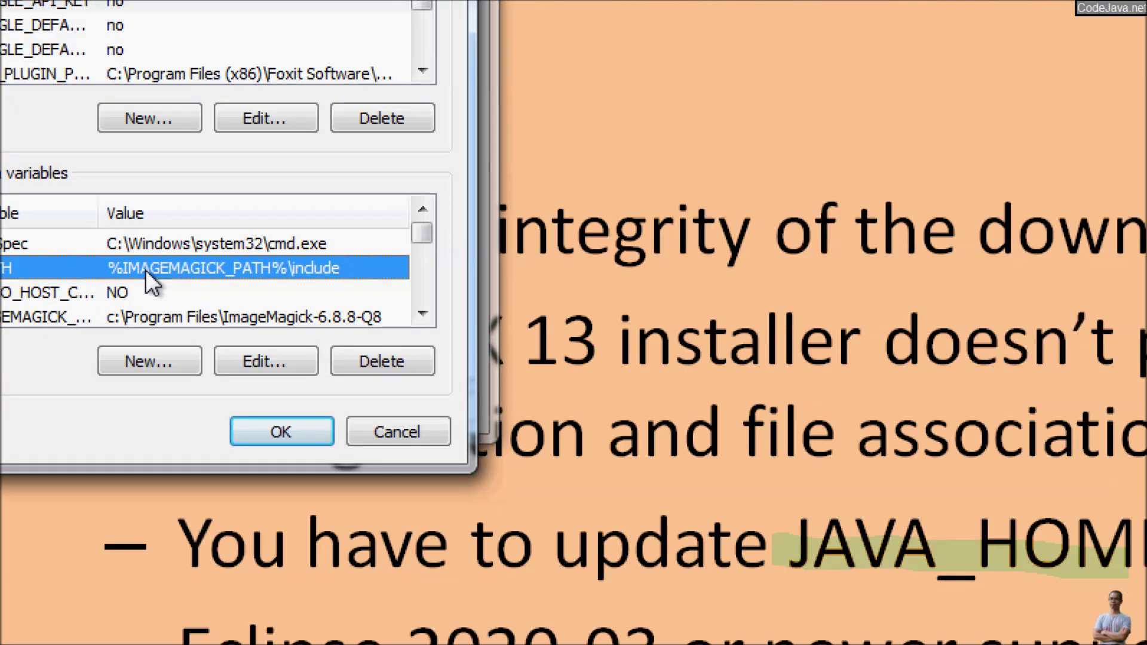
key("j")
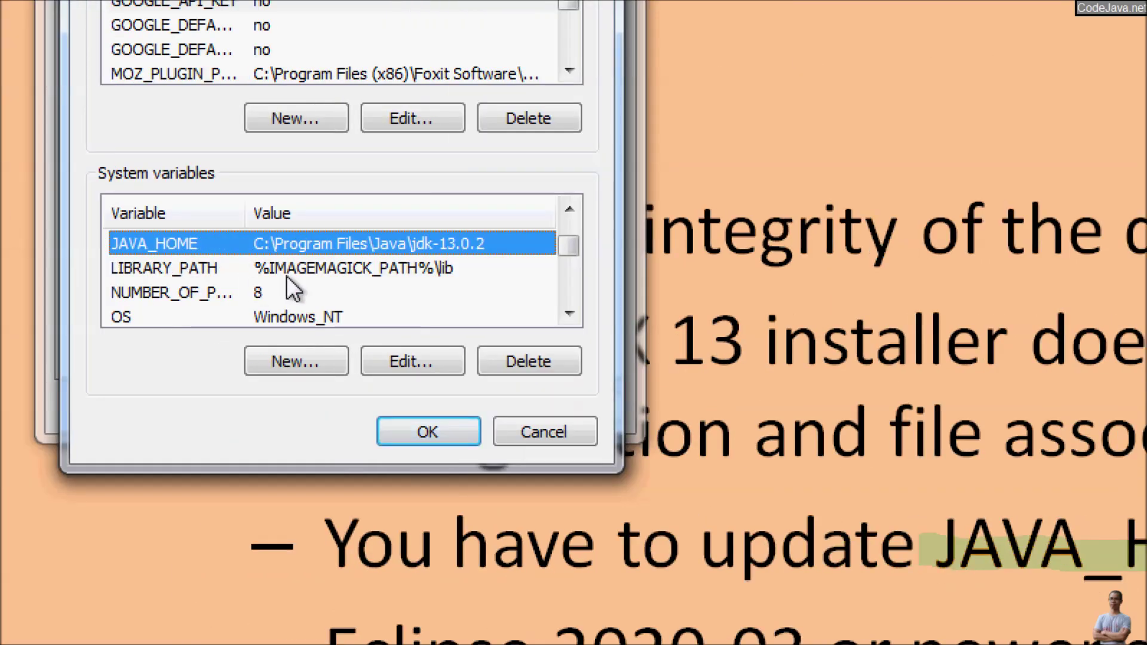
Move the entry %JAVA_HOME%\bin; to the beginning of the Path system variable's value and save the changes.
left_click(334, 276)
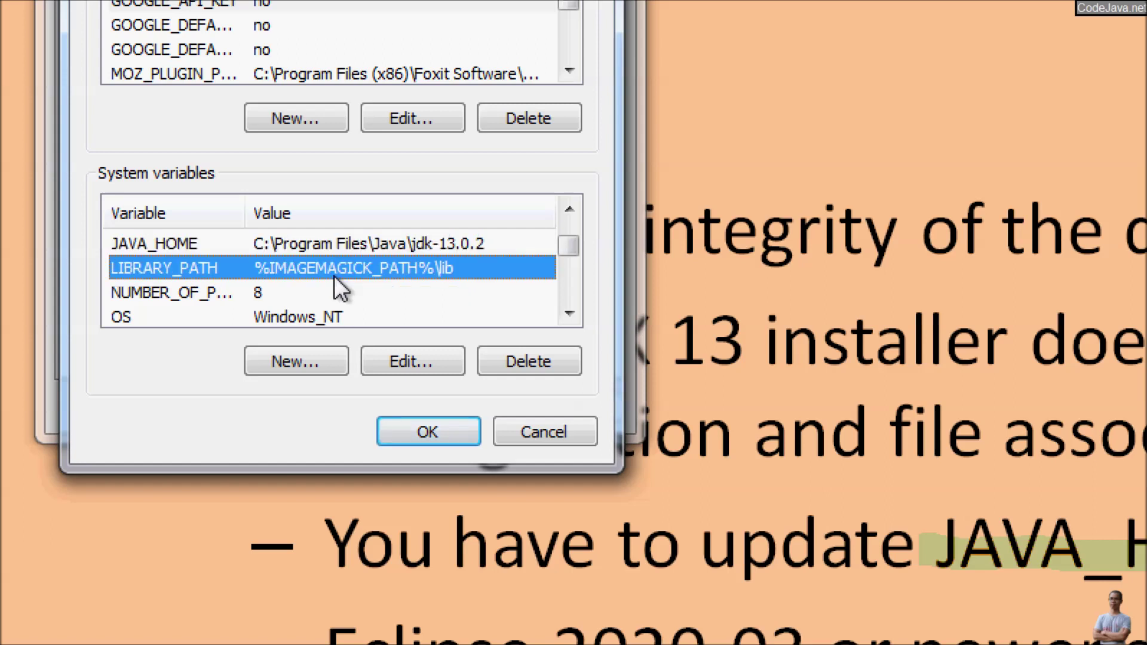
key("p")
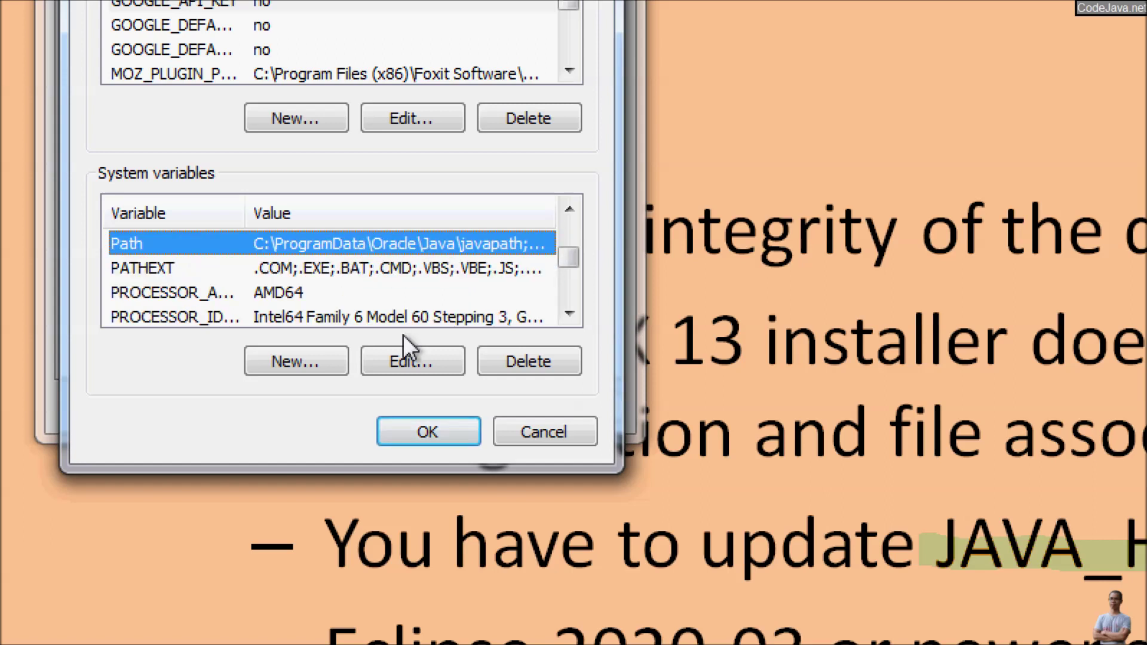
left_click(395, 356)
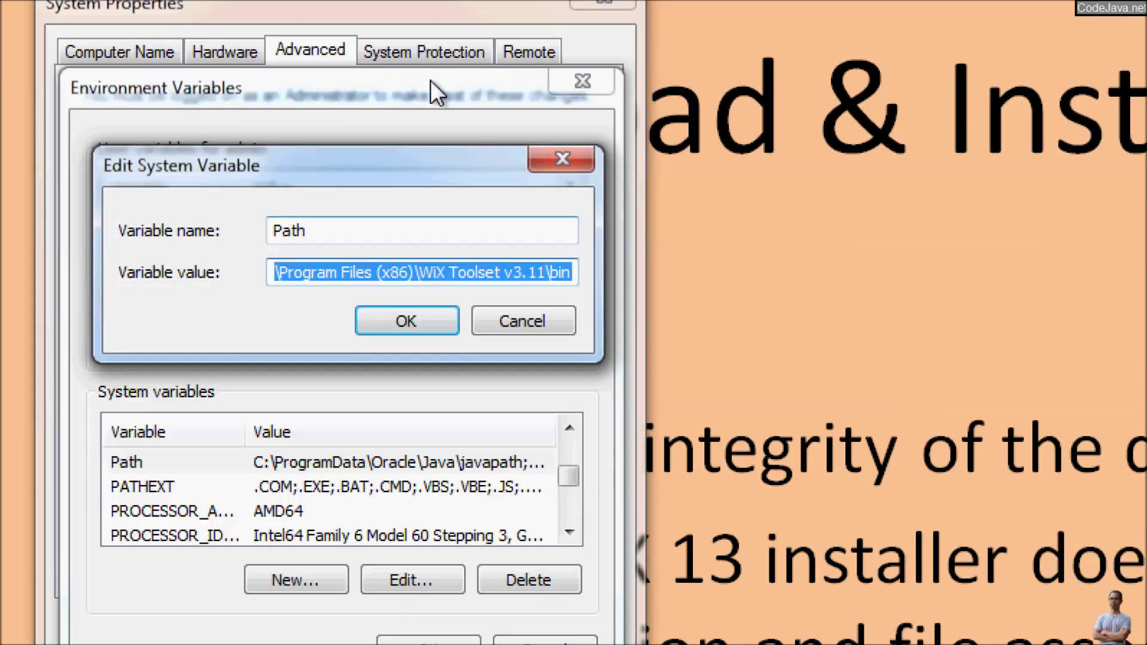
key("Home")
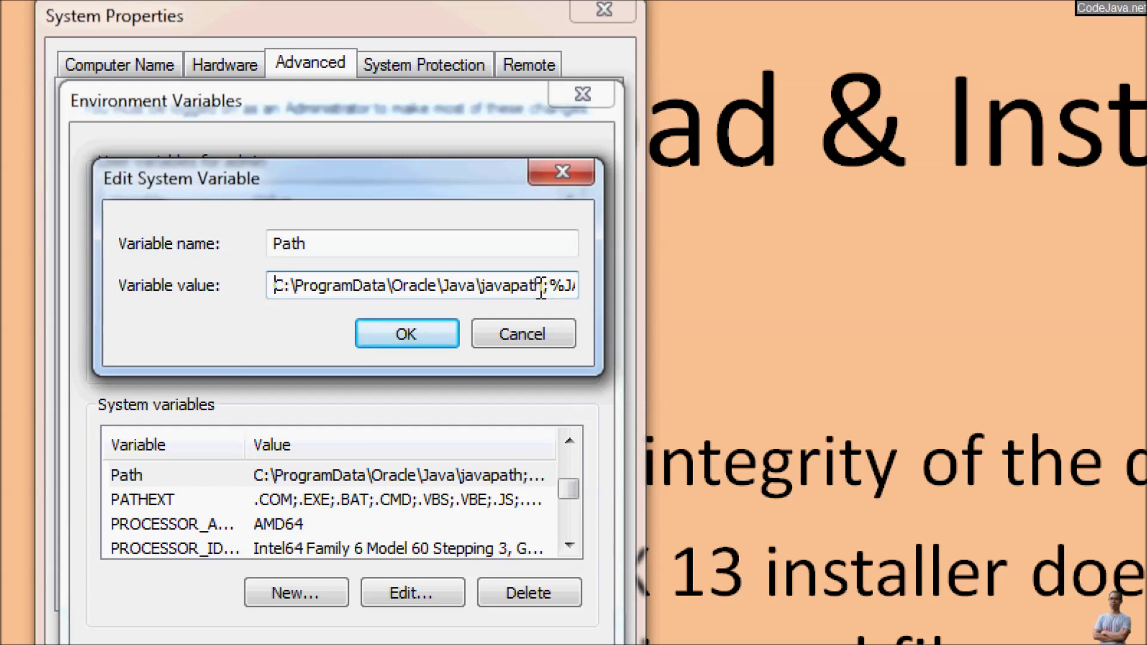
left_click_drag(550, 285, 614, 332)
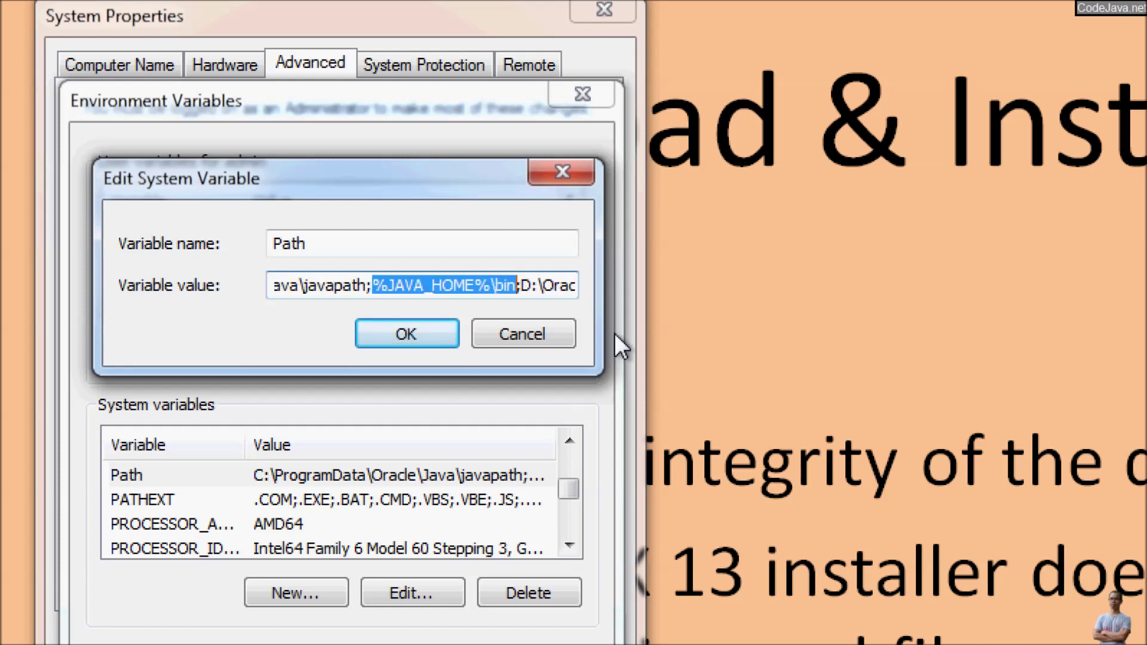
key("shift+Right")
key("ctrl+c")
key("Delete")
key("Home")
key("ctrl+v")
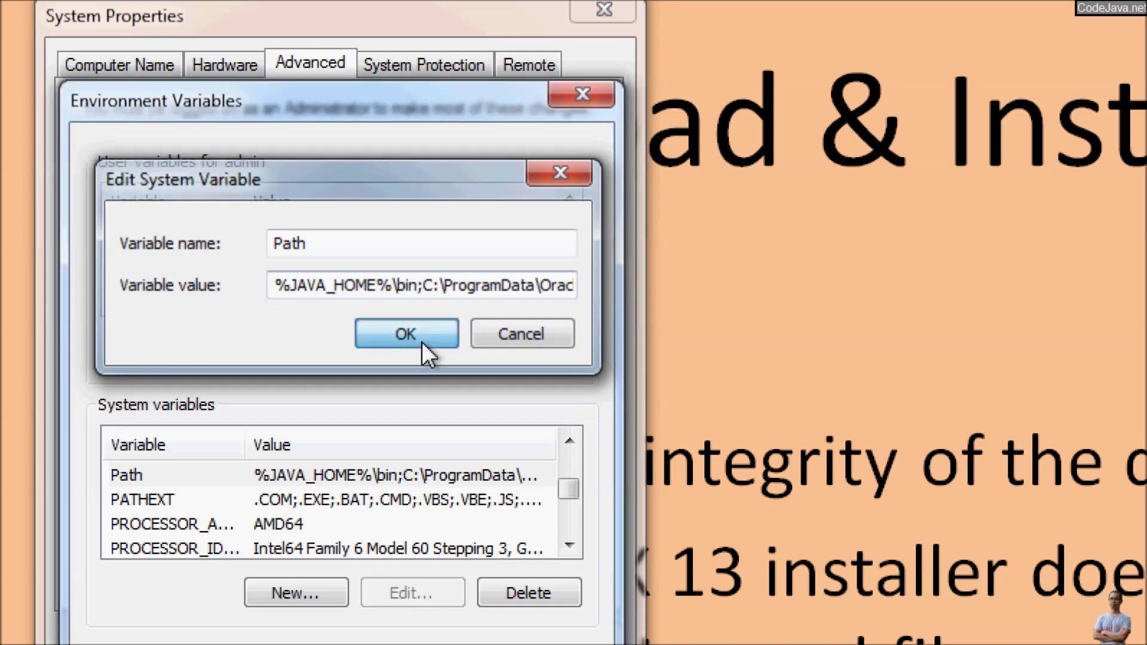
left_click(421, 341)
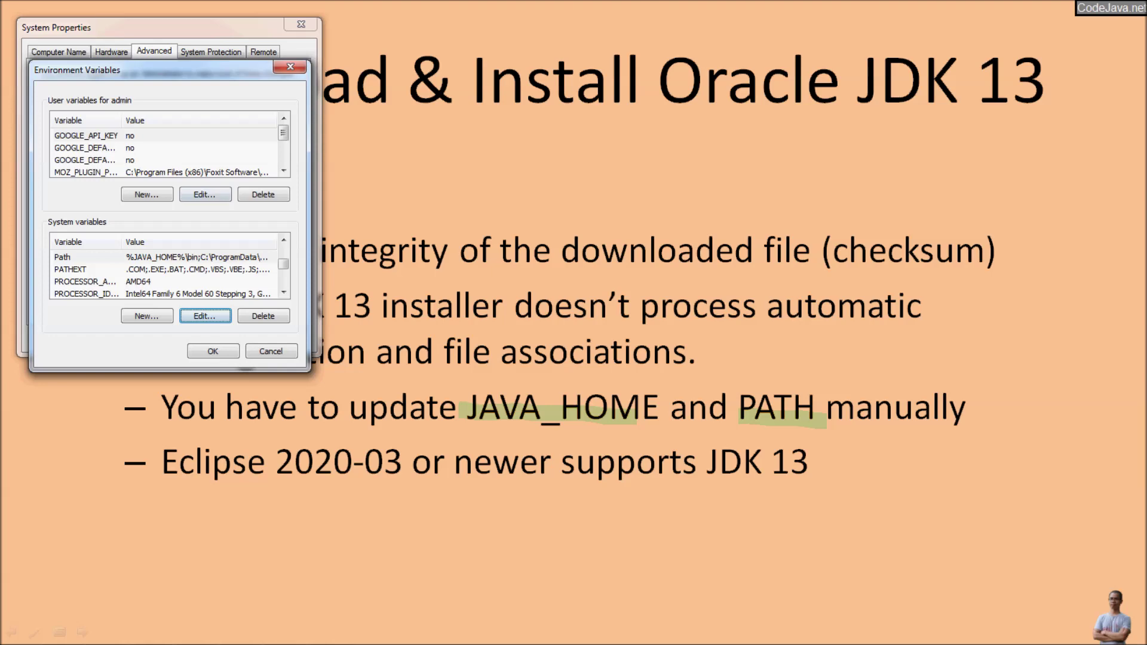
left_click(213, 351)
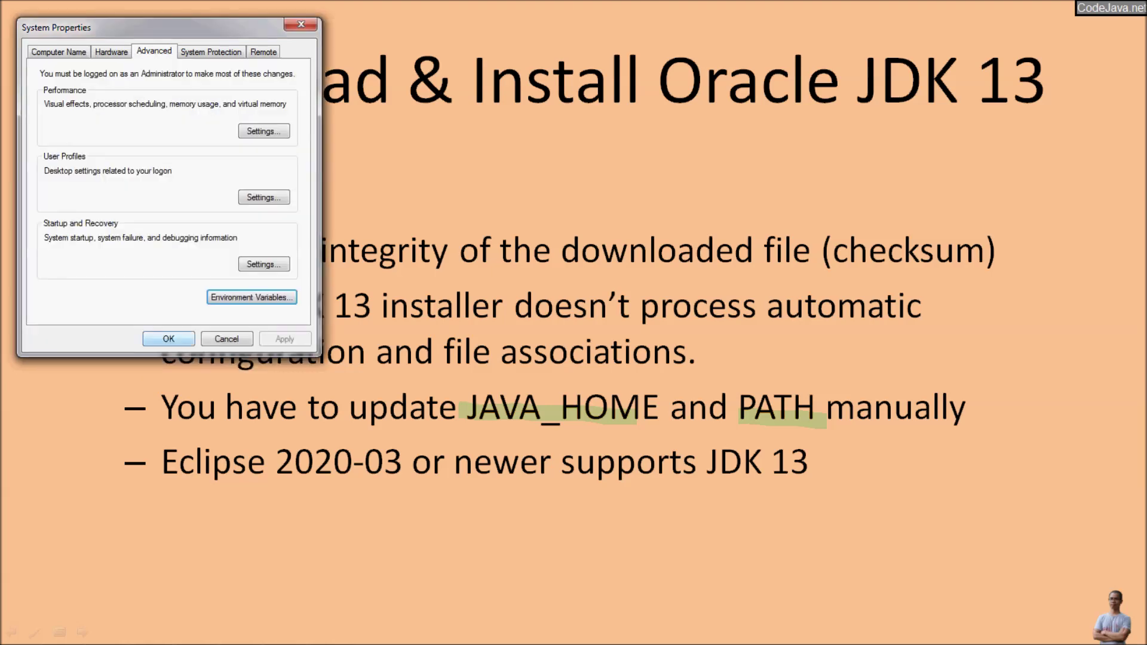
left_click(168, 338)
Open a new Command Prompt and check the active Java version with java -version.
left_click(17, 632)
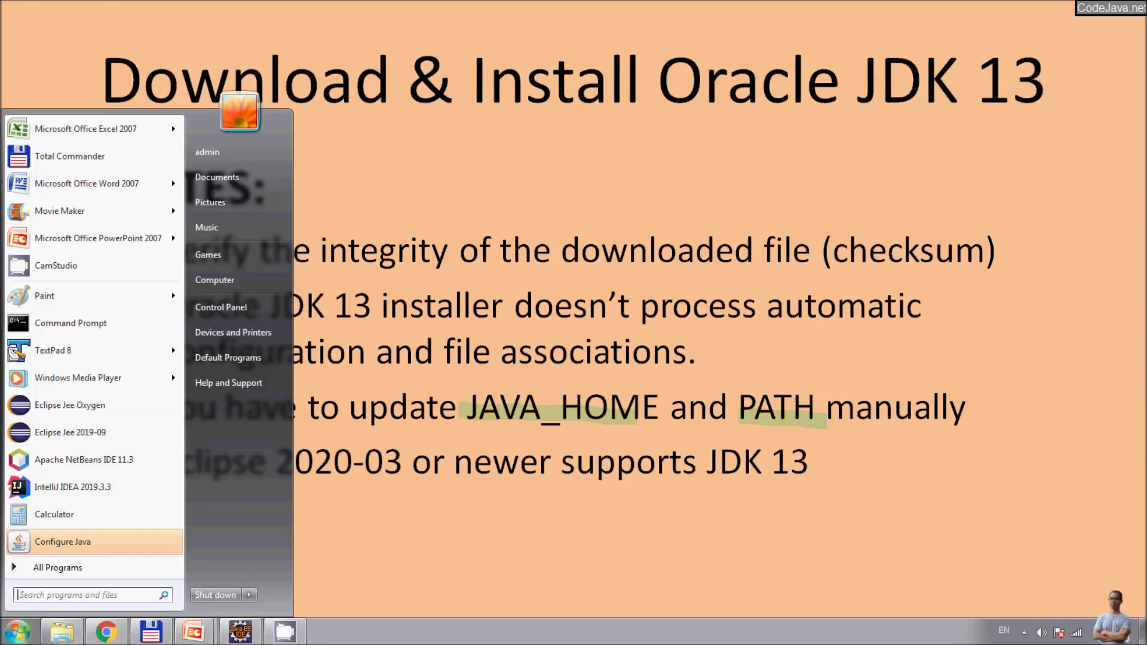
left_click(84, 189)
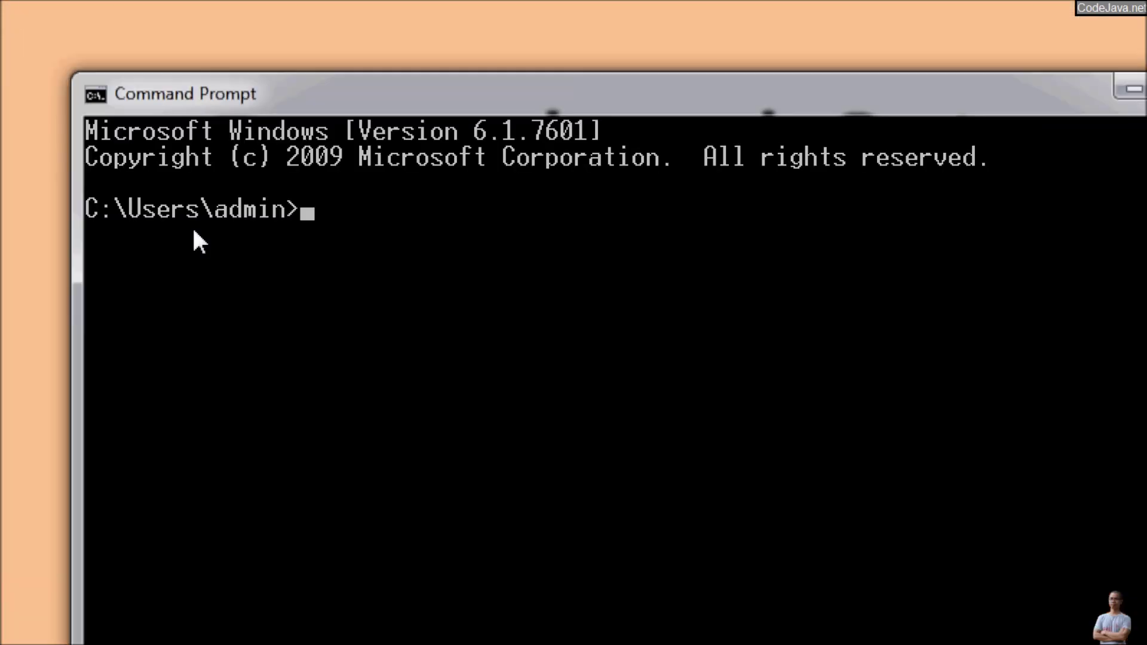
type("java -versoi")
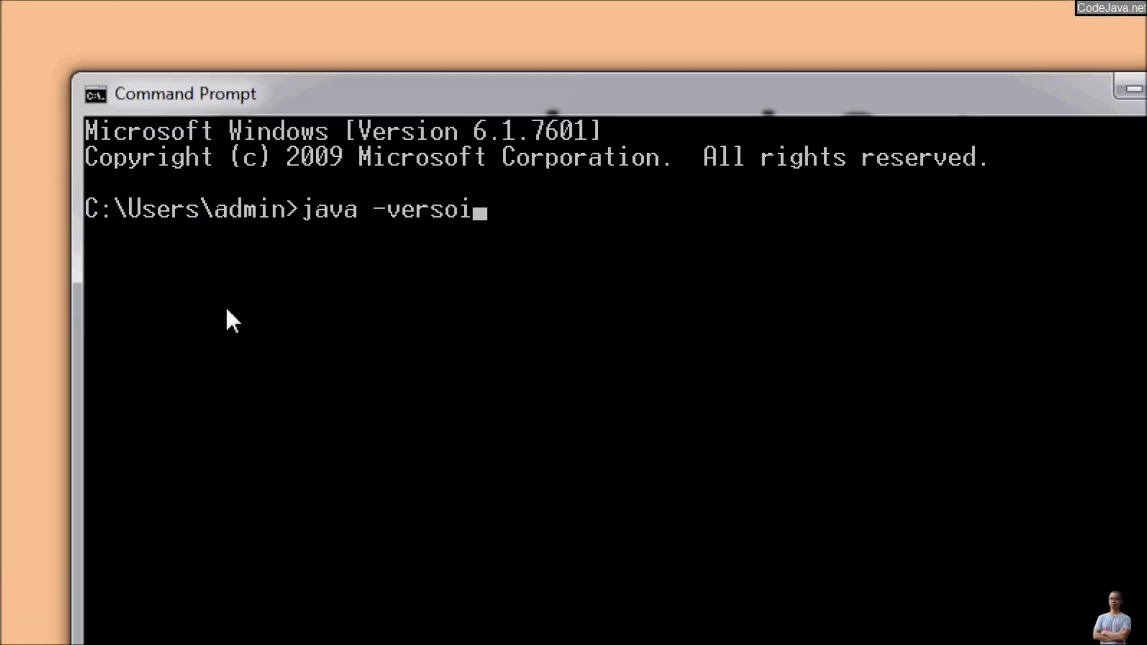
key("BackSpace")
key("BackSpace")
type("ion")
key("Return")
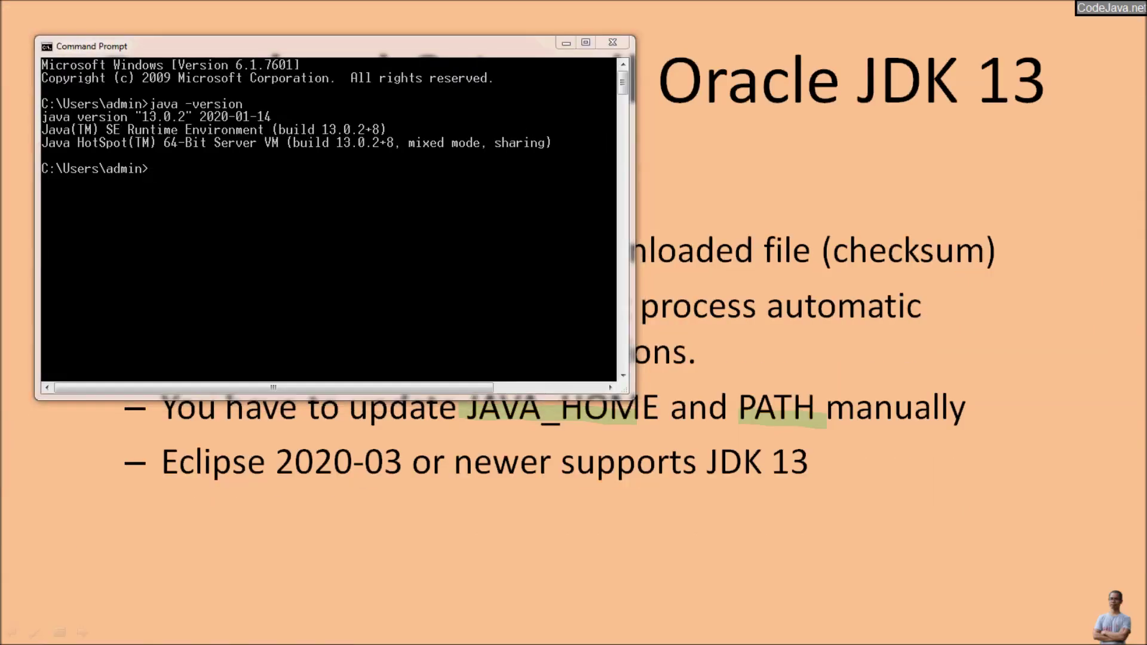
Switch to the Eclipse IDE window and restart Eclipse.
key("alt+Tab")
key("alt+Tab")
key("alt+Tab")
key("alt+Tab")
key("alt+Tab")
key("alt+Tab")
key("alt+Tab")
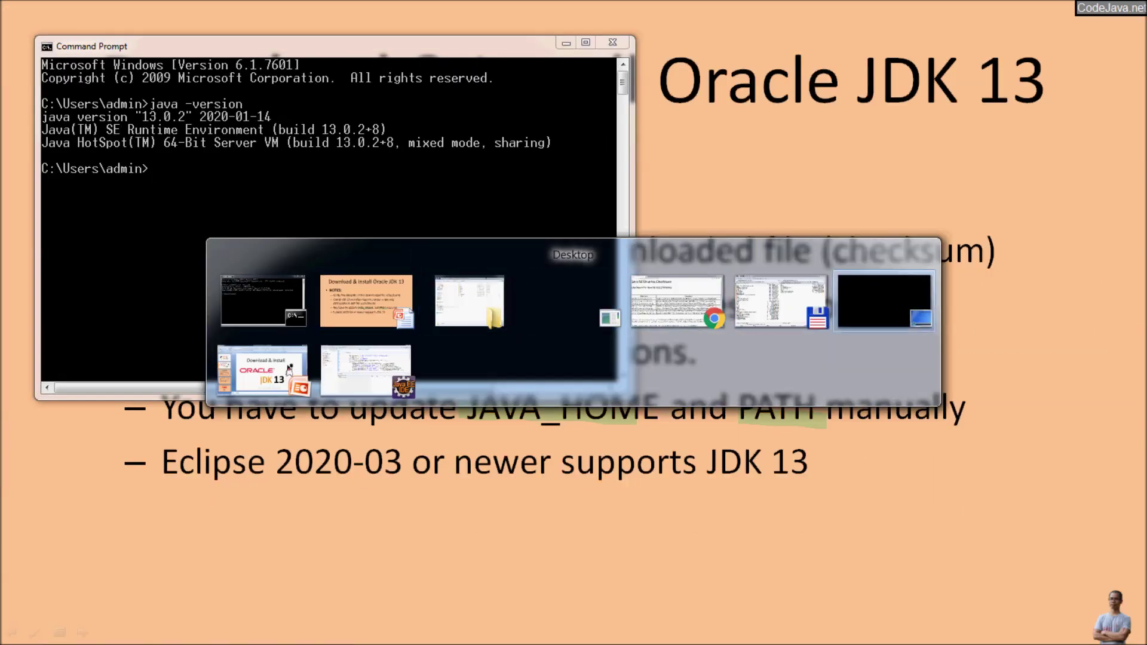
key("alt+Tab")
key("alt")
key("Down")
key("Right")
key("Left")
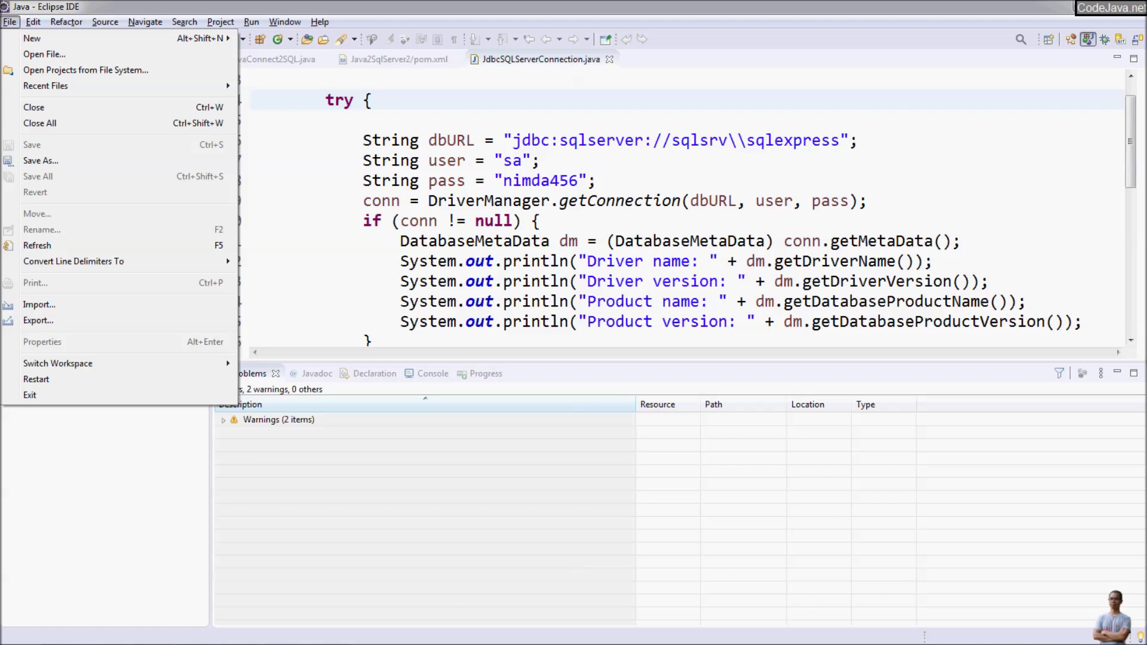
key("Up")
key("Up")
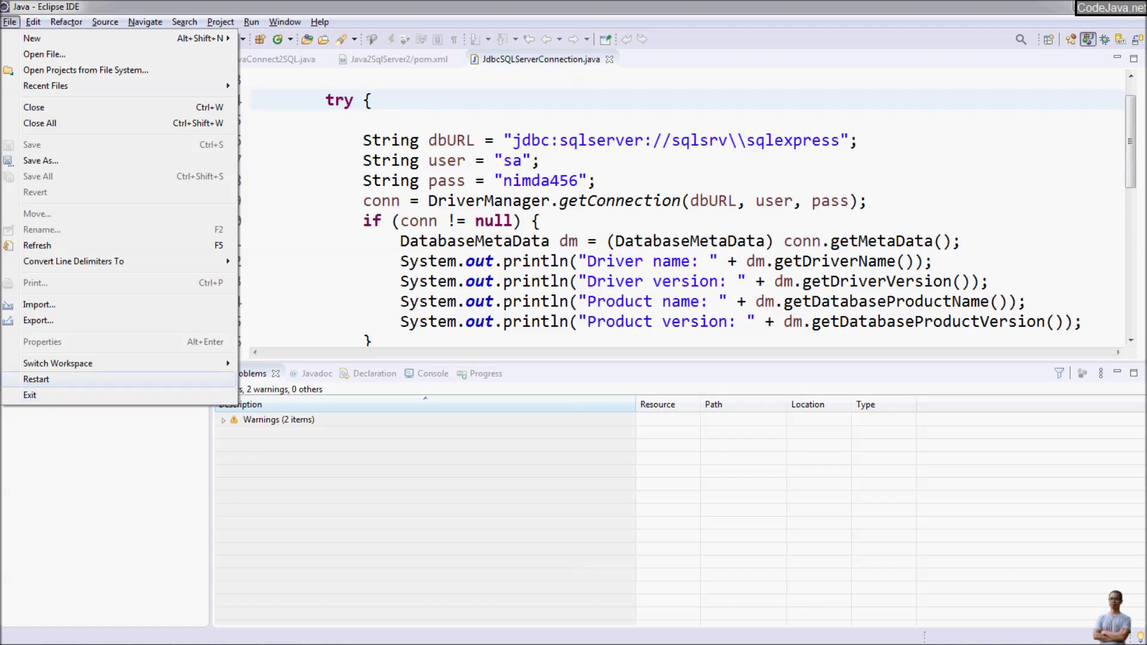
key("Down")
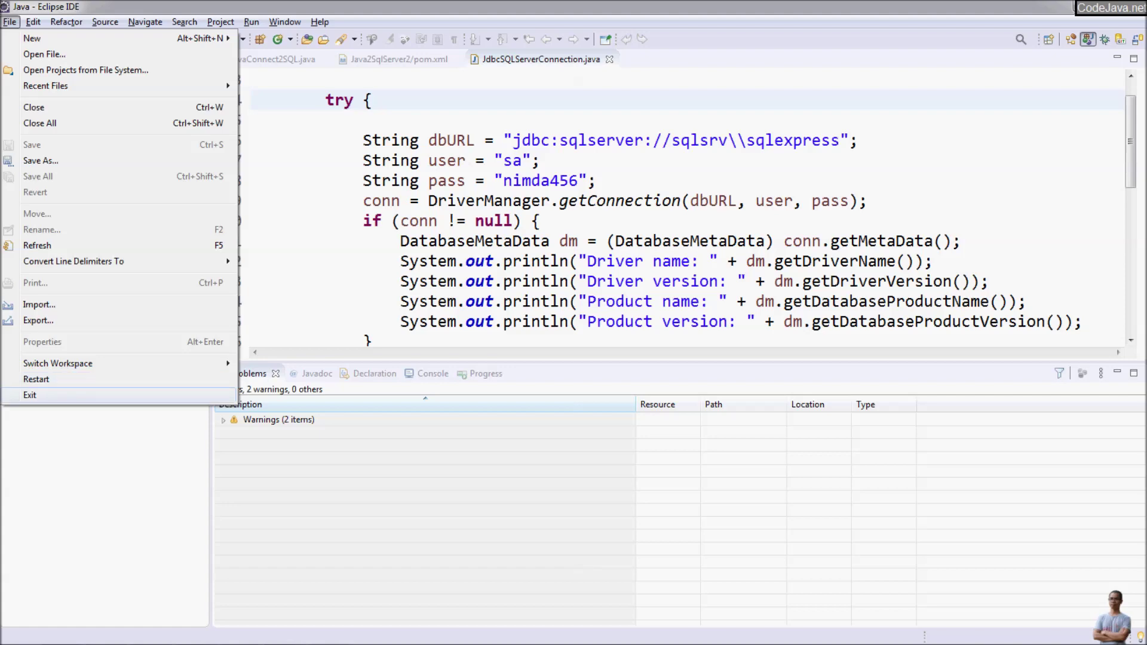
key("Up")
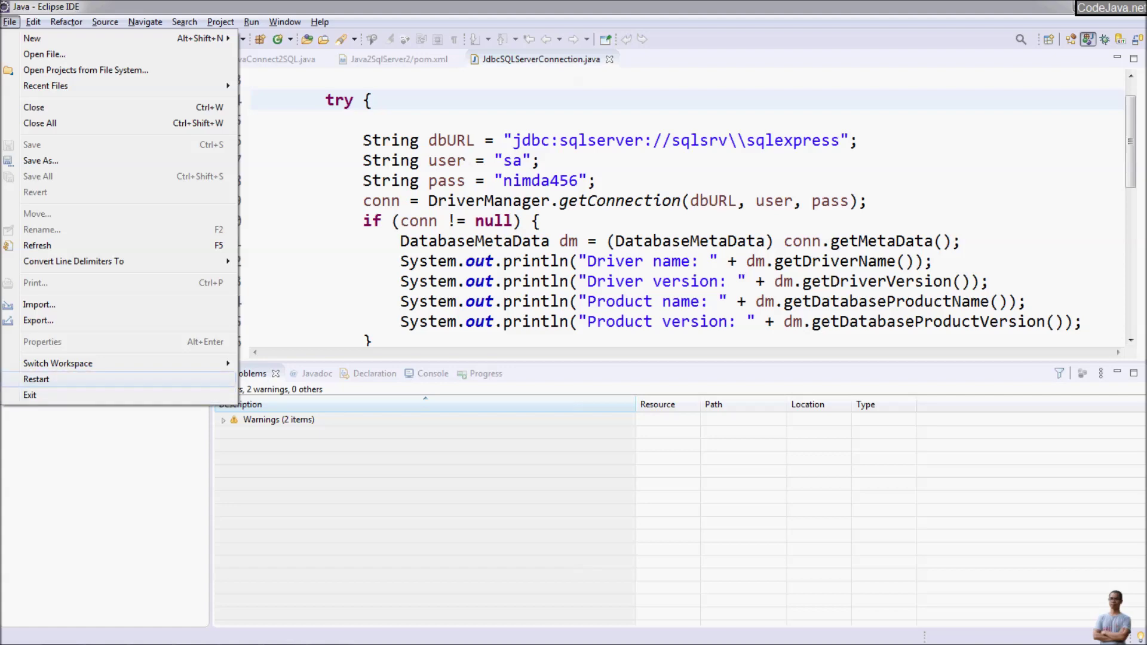
key("Return")
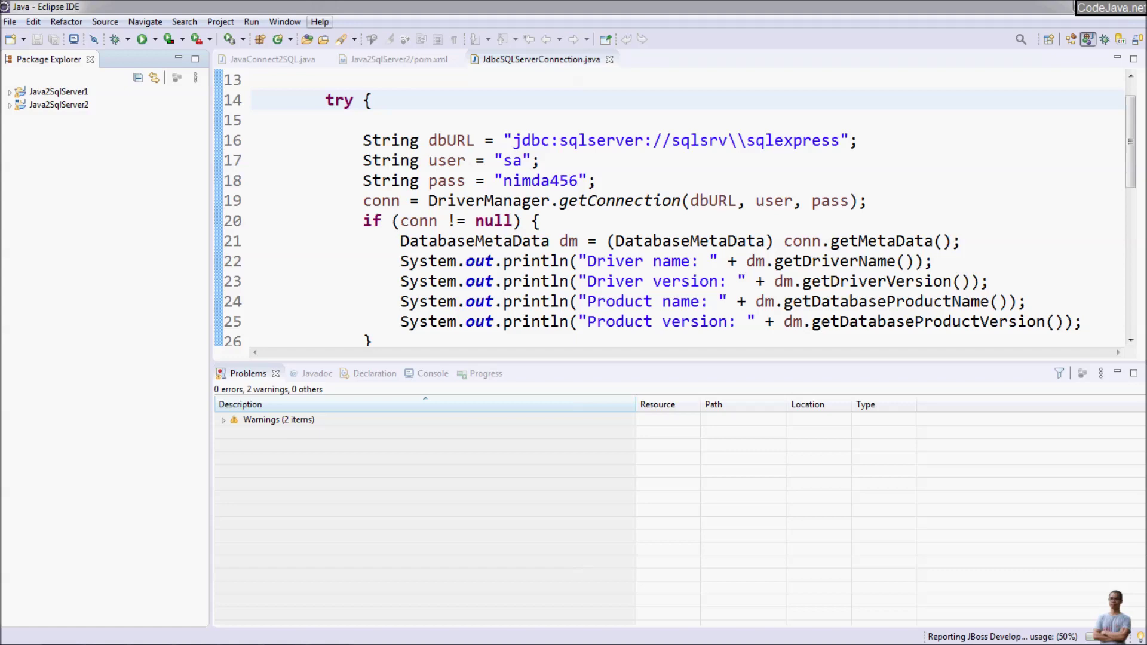
Check the -vm path in the configuration section of Eclipse's installation details, and close the dialogs.
left_click(320, 22)
left_click(359, 288)
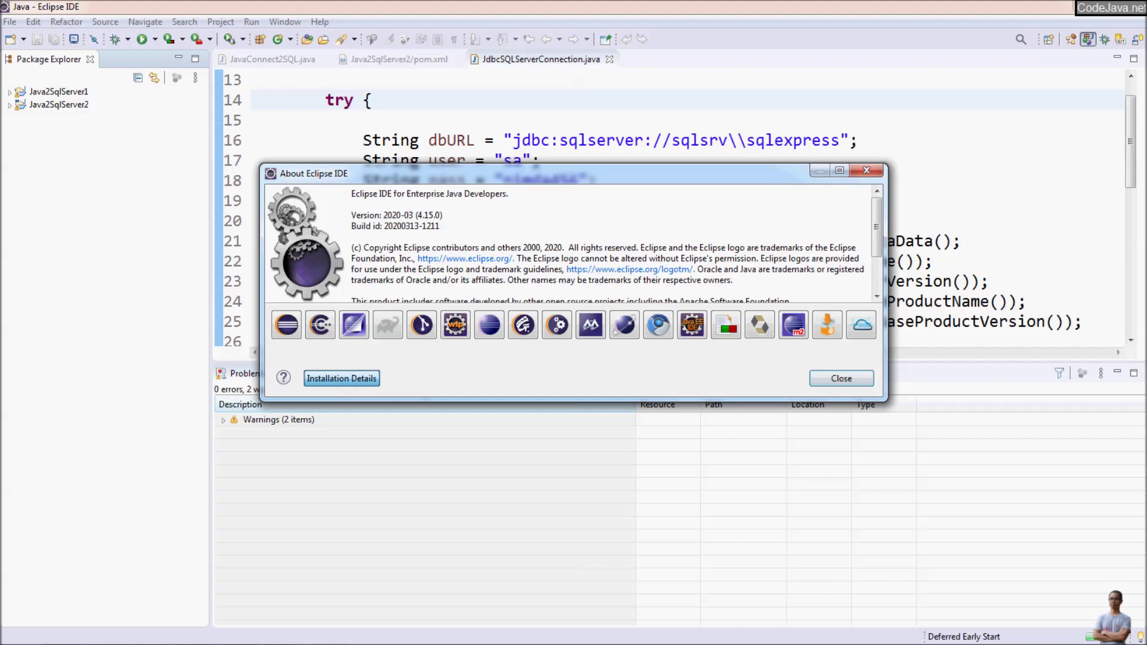
left_click(341, 379)
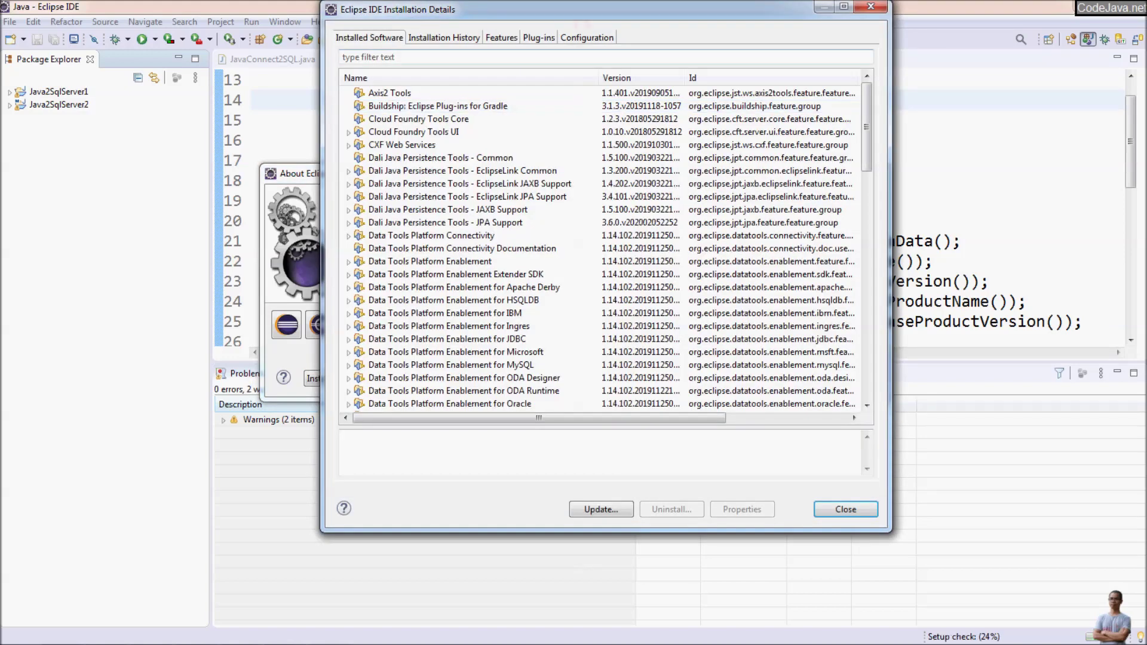
left_click(587, 37)
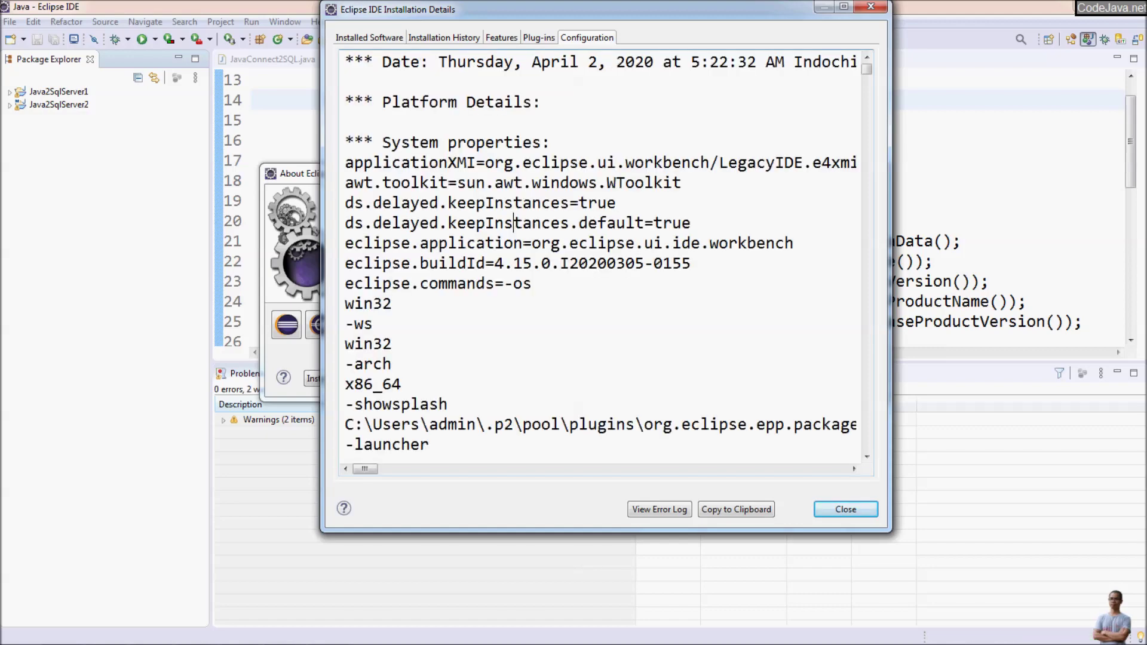
scroll(511, 222, "down", 2)
scroll(509, 222, "down", 5)
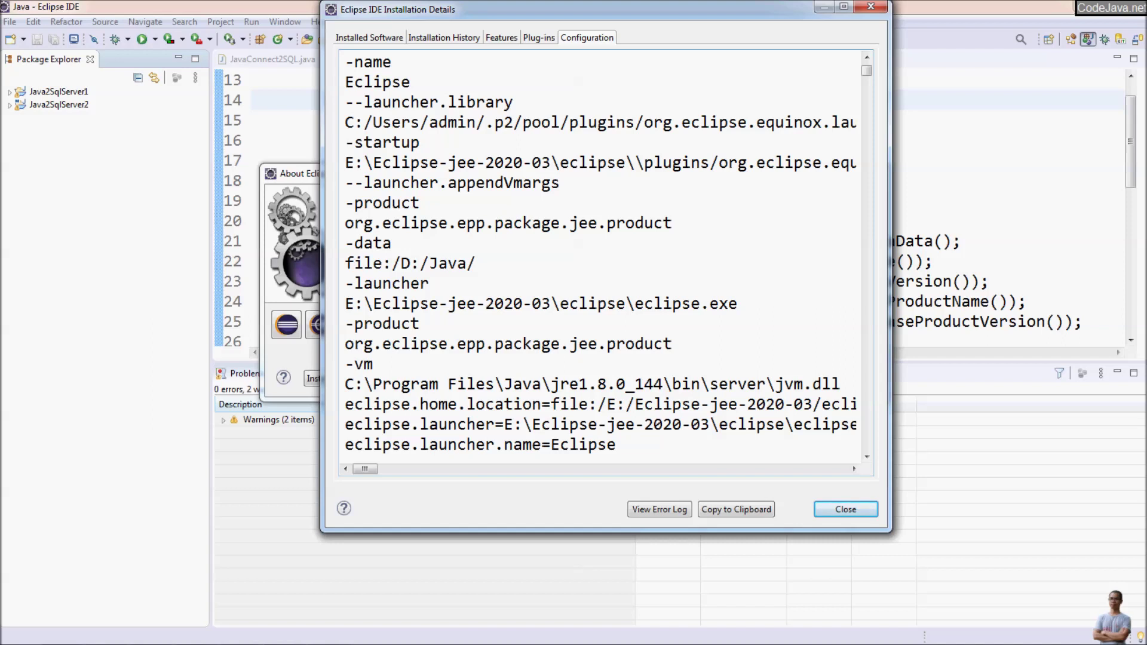
left_click_drag(346, 357, 615, 384)
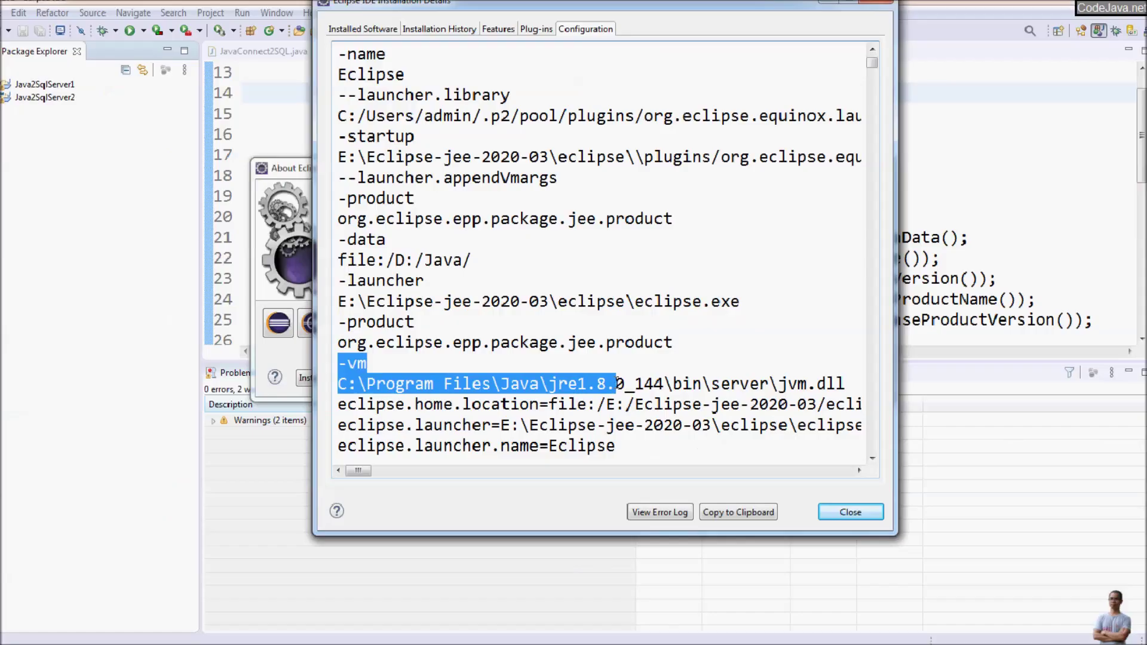
key("Left")
key("Right")
key("Return")
Exit Eclipse completely.
key("alt+f")
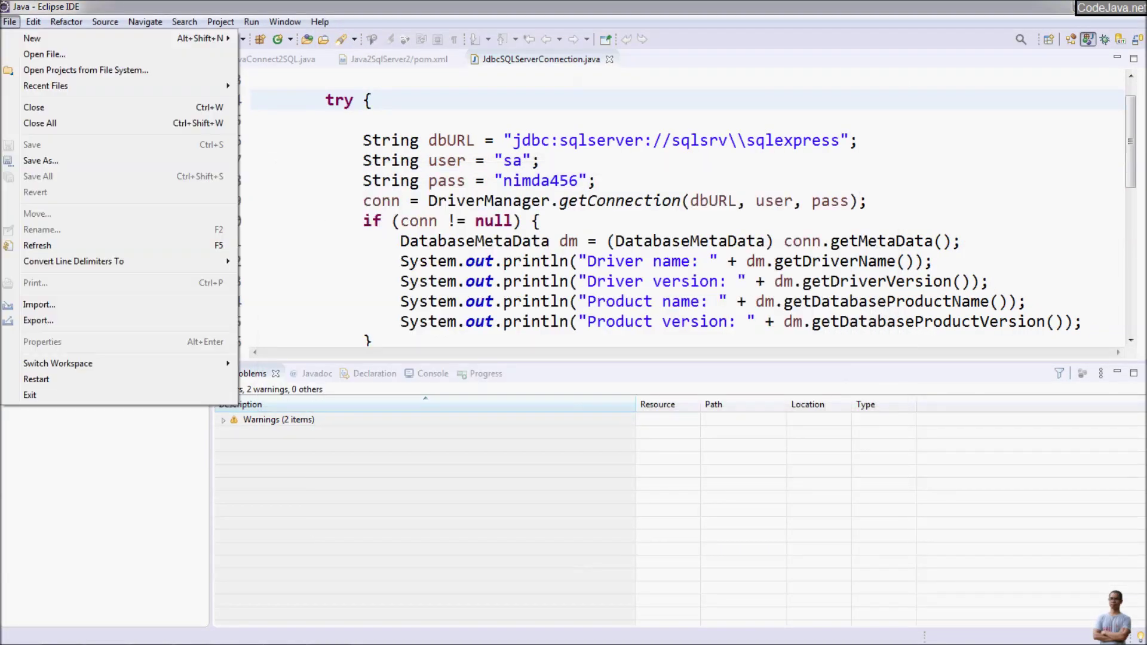
key("Down")
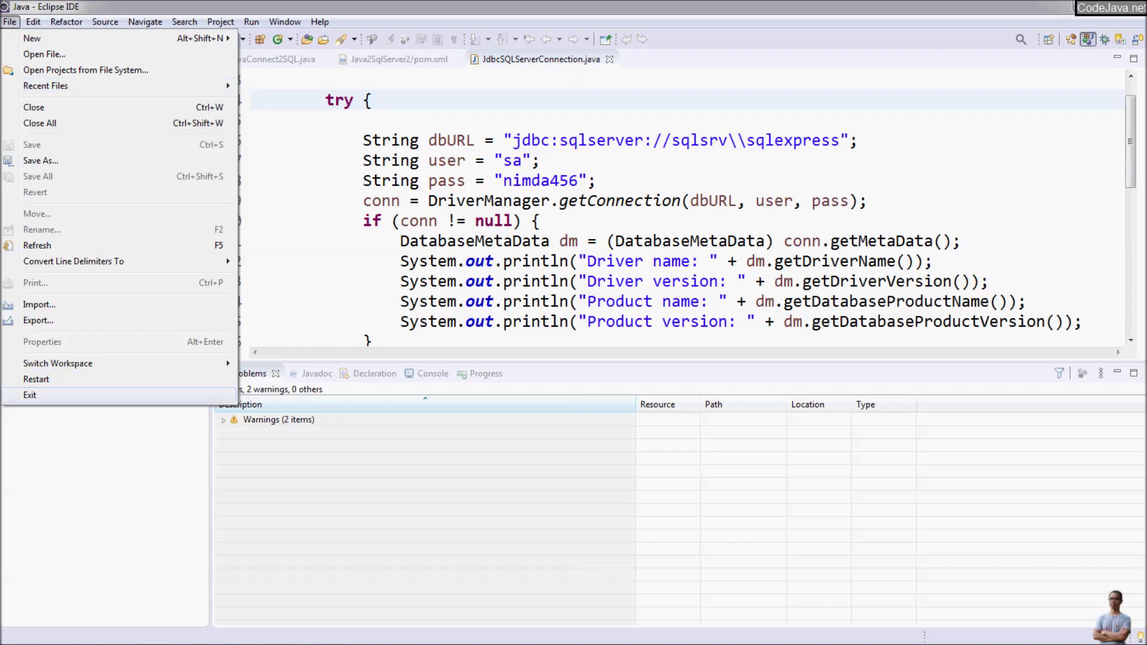
key("Return")
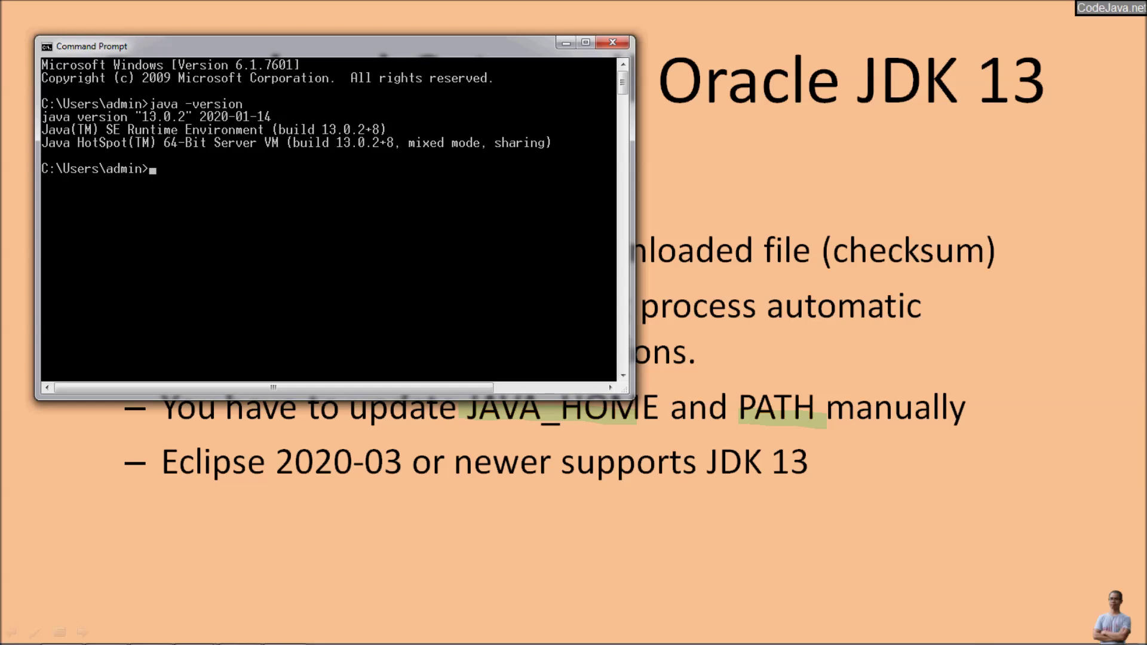
Launch Eclipse IDE for Enterprise Java Developers - 2020-03 from the Eclipse folder of the installed programs.
key("super")
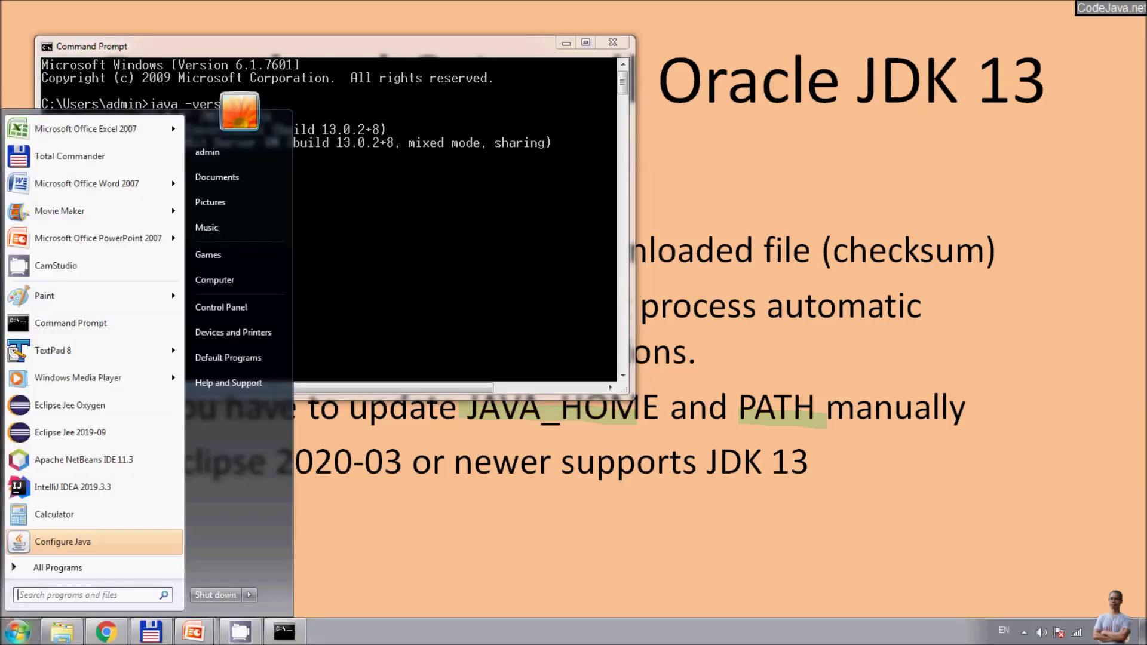
key("Up")
key("Return")
key("Down")
key("Down")
key("Down")
key("Down")
key("Down")
key("Down")
key("Down")
key("Down")
key("Down")
key("Down")
key("Down")
key("Down")
key("Down")
key("Down")
key("Down")
key("Down")
key("Down")
key("Down")
key("Down")
key("Down")
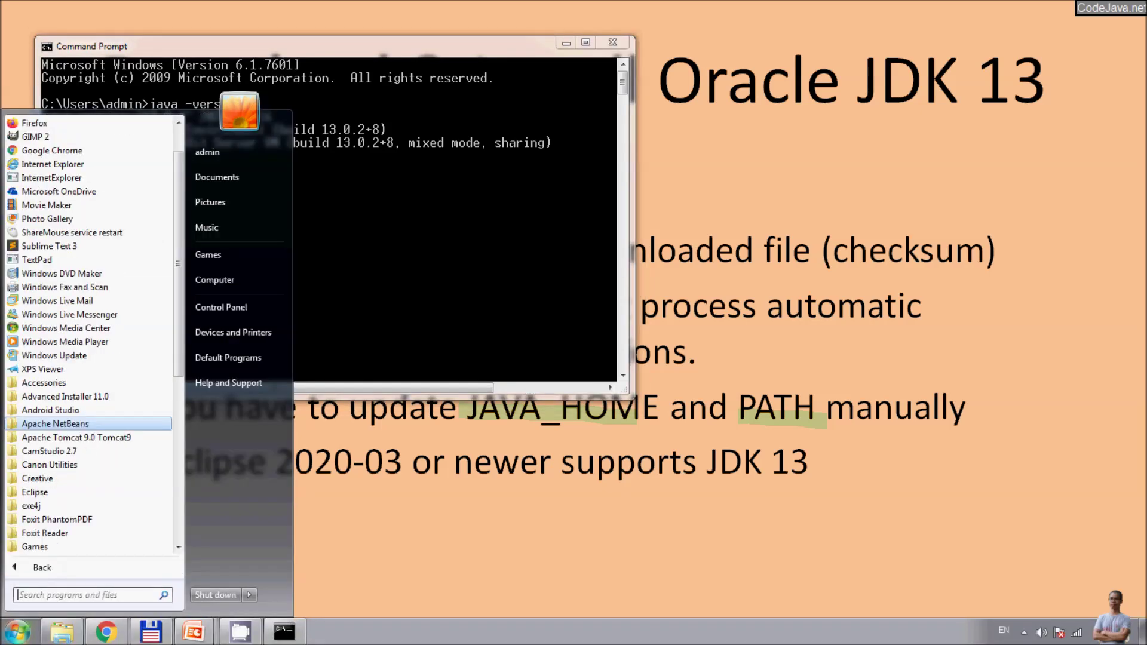
key("Down")
key("Down")
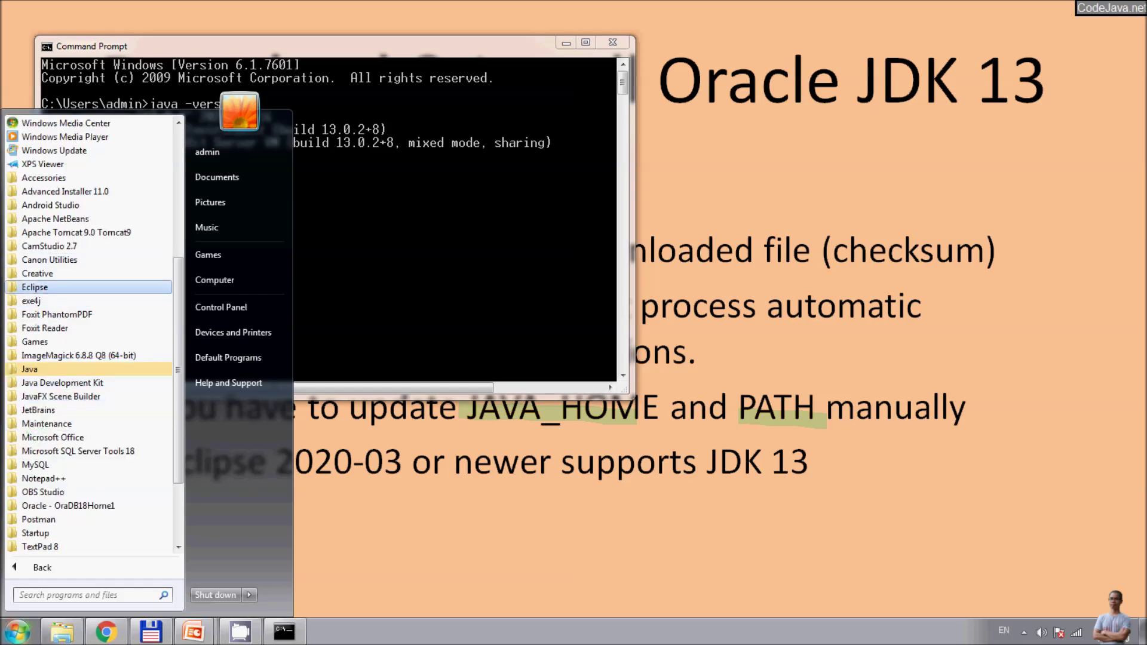
left_click(33, 288)
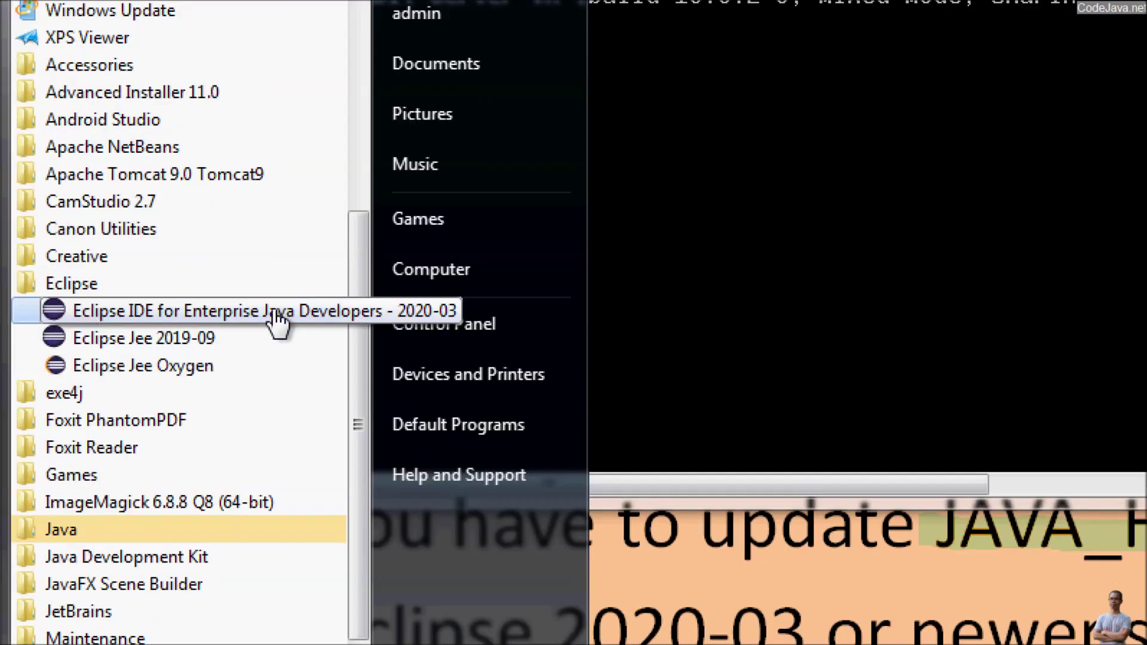
left_click(285, 315)
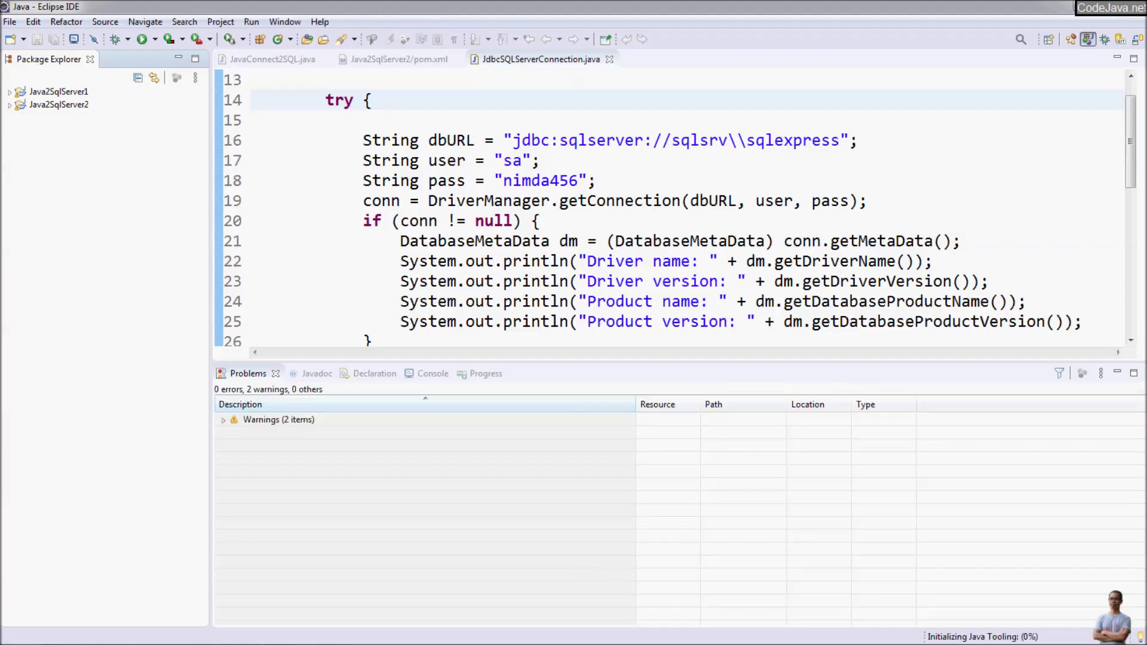
Recheck the -vm path in the relaunched Eclipse's installation configuration, and close the details and About dialogs.
key("alt+h")
key("Up")
key("Up")
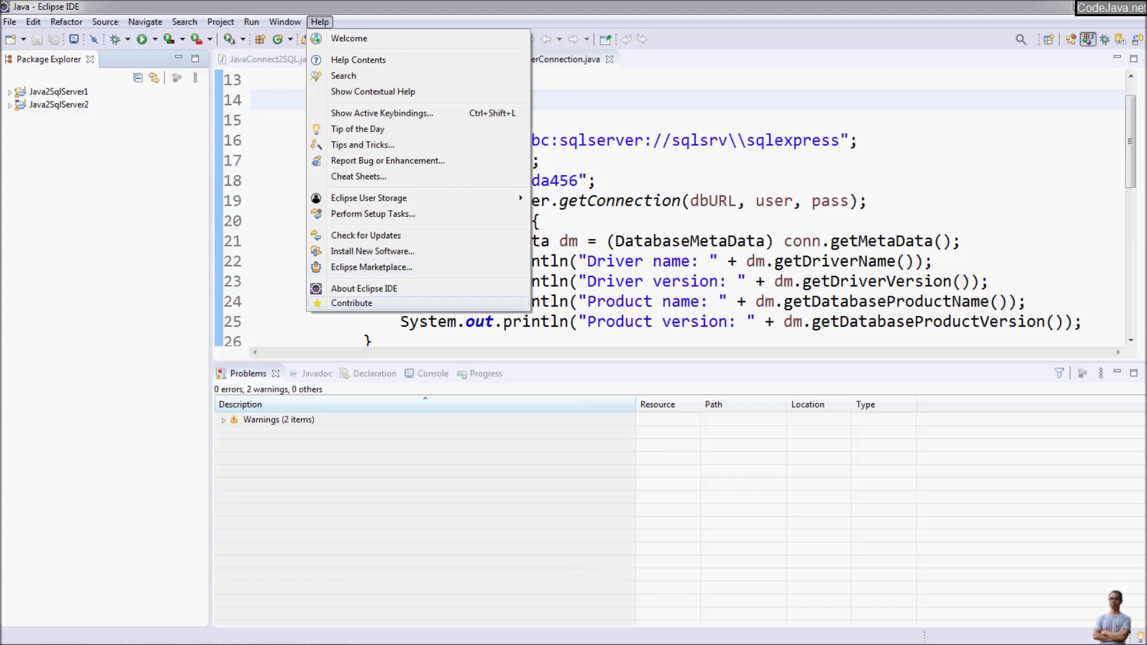
key("Return")
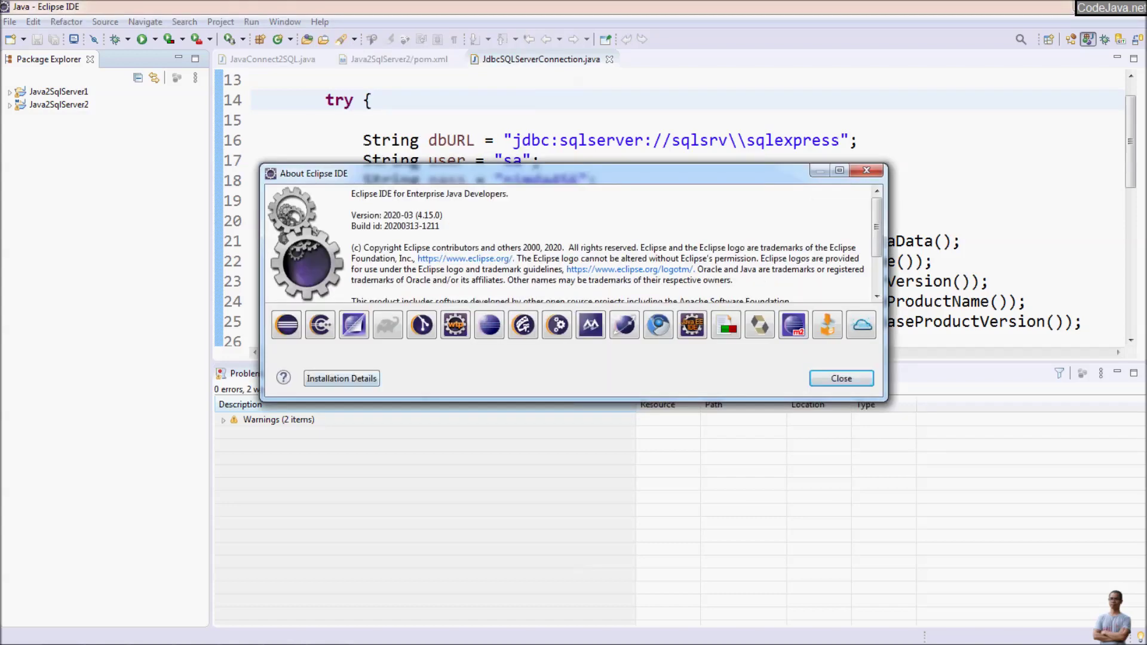
key("shift+Tab")
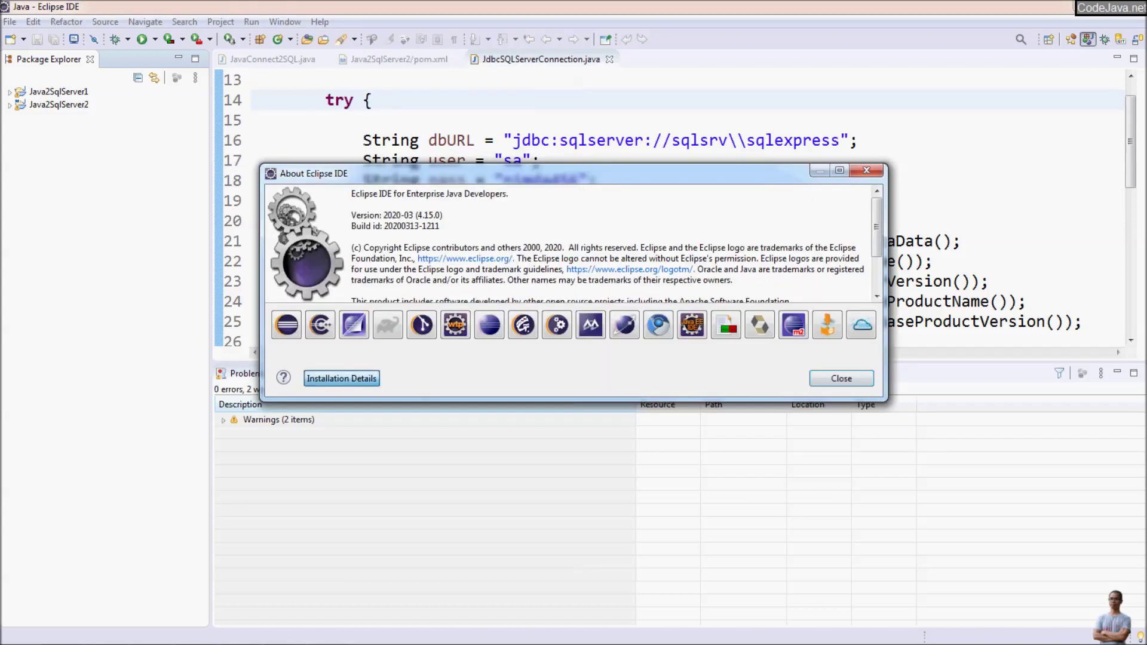
key("Return")
key("ctrl+Page_Up")
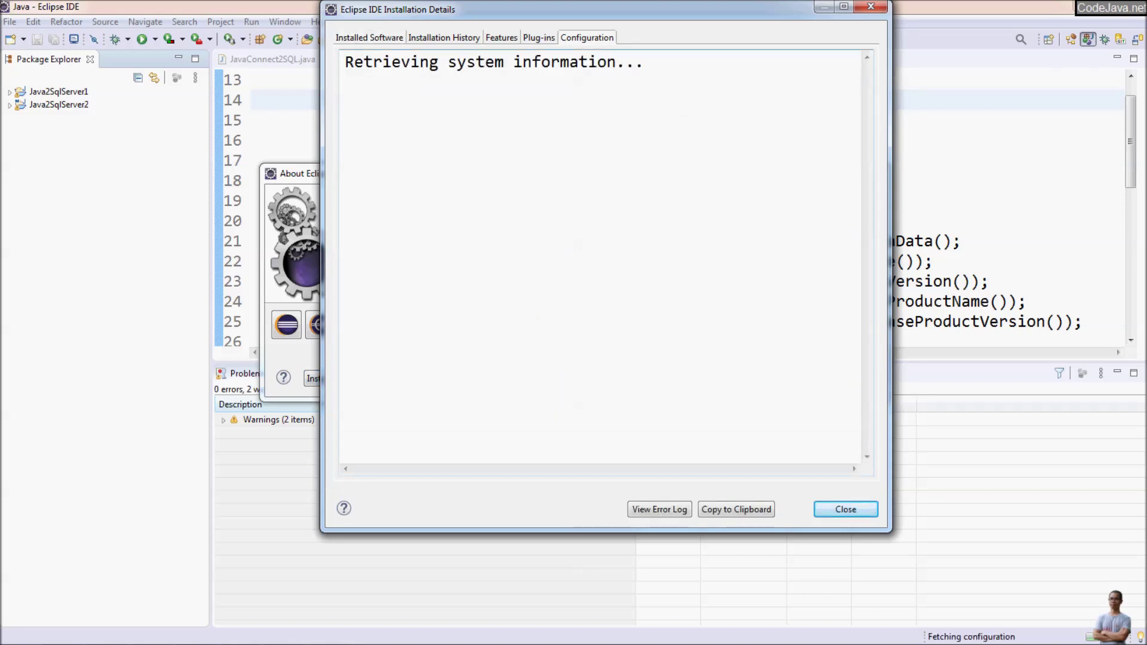
scroll(600, 255, "down", 4)
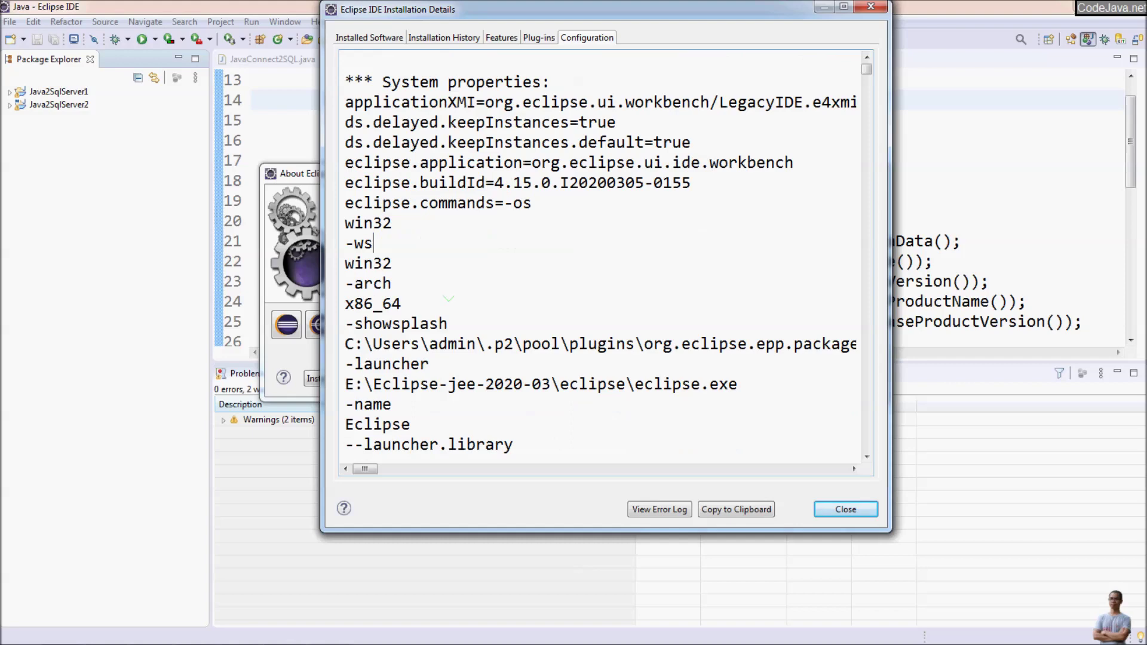
scroll(448, 299, "down", 2)
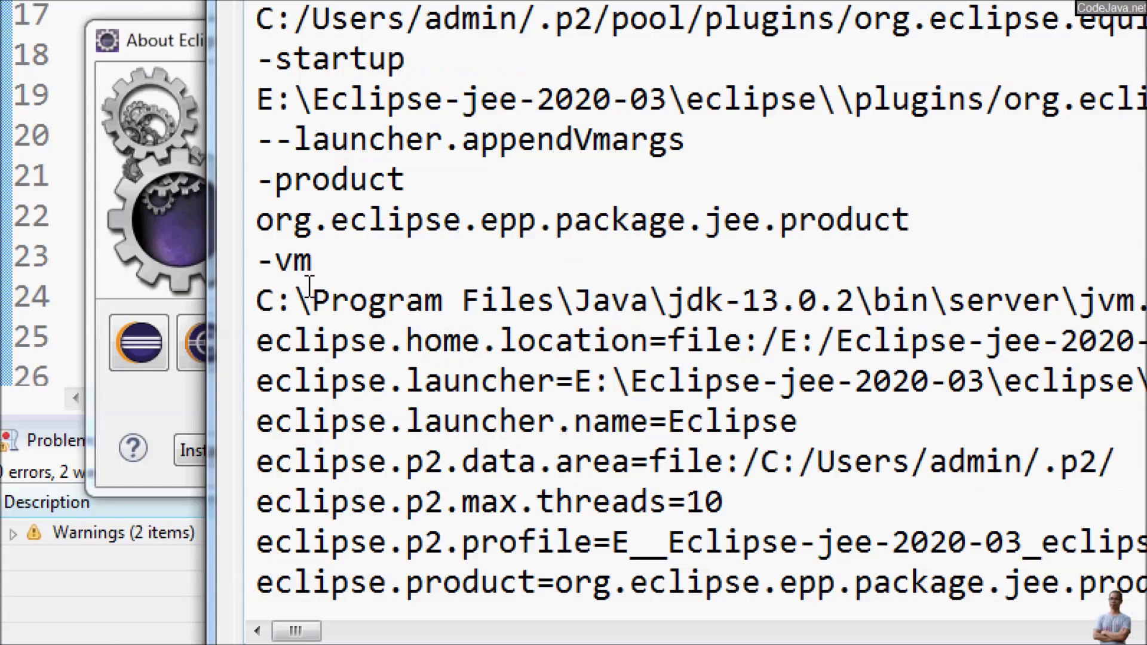
left_click_drag(266, 303, 994, 310)
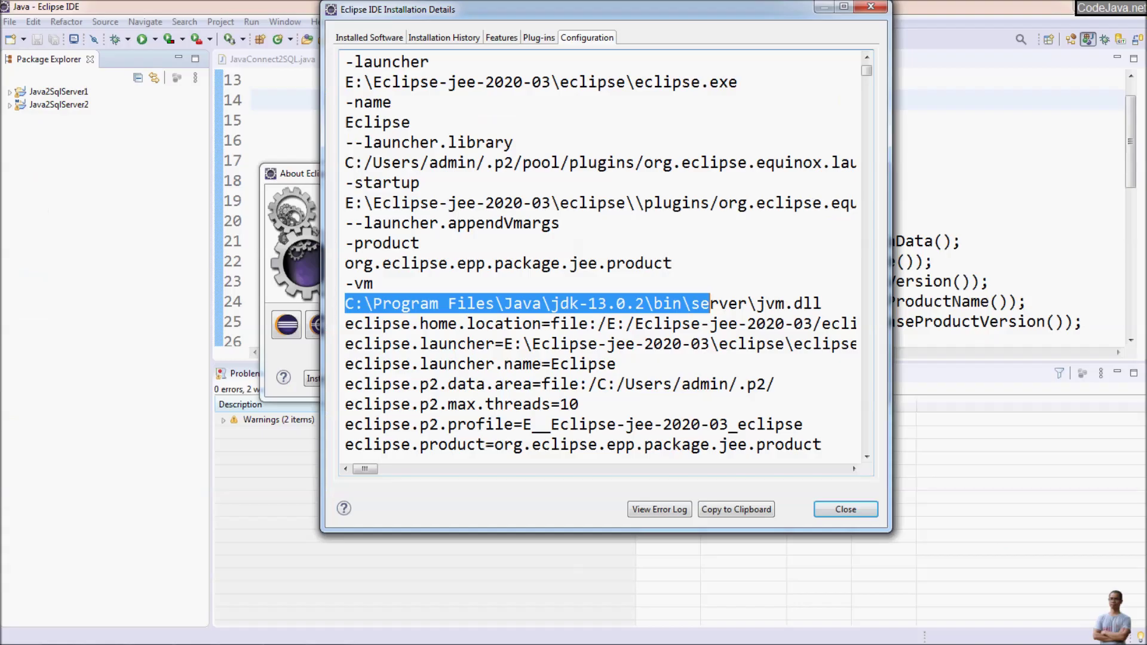
left_click(846, 509)
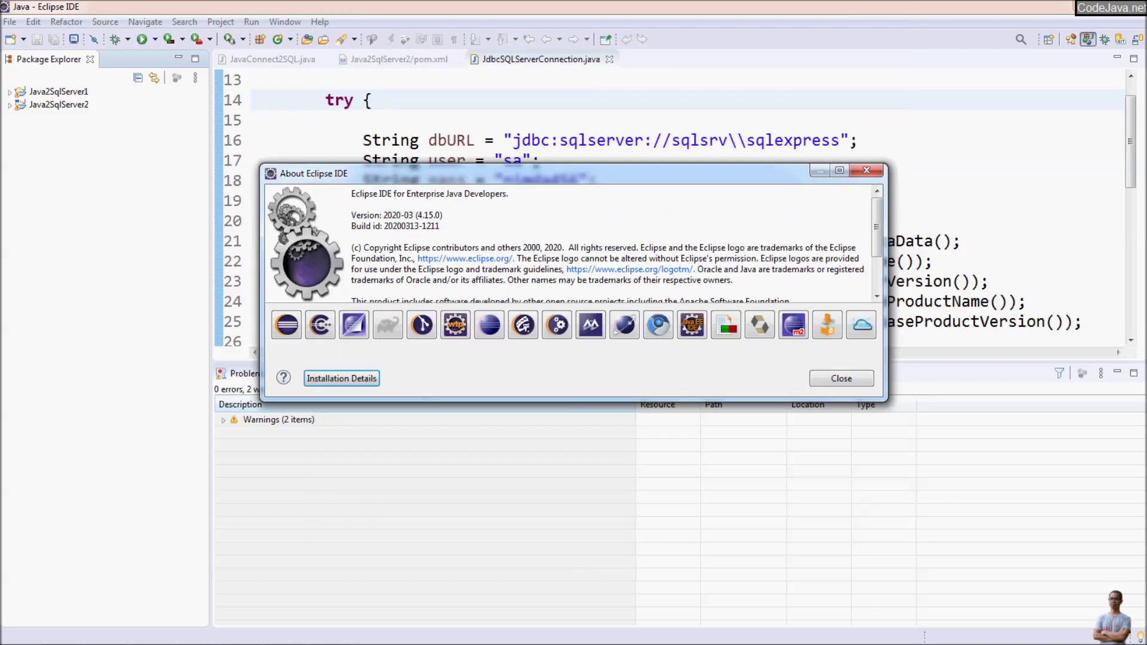
left_click(841, 378)
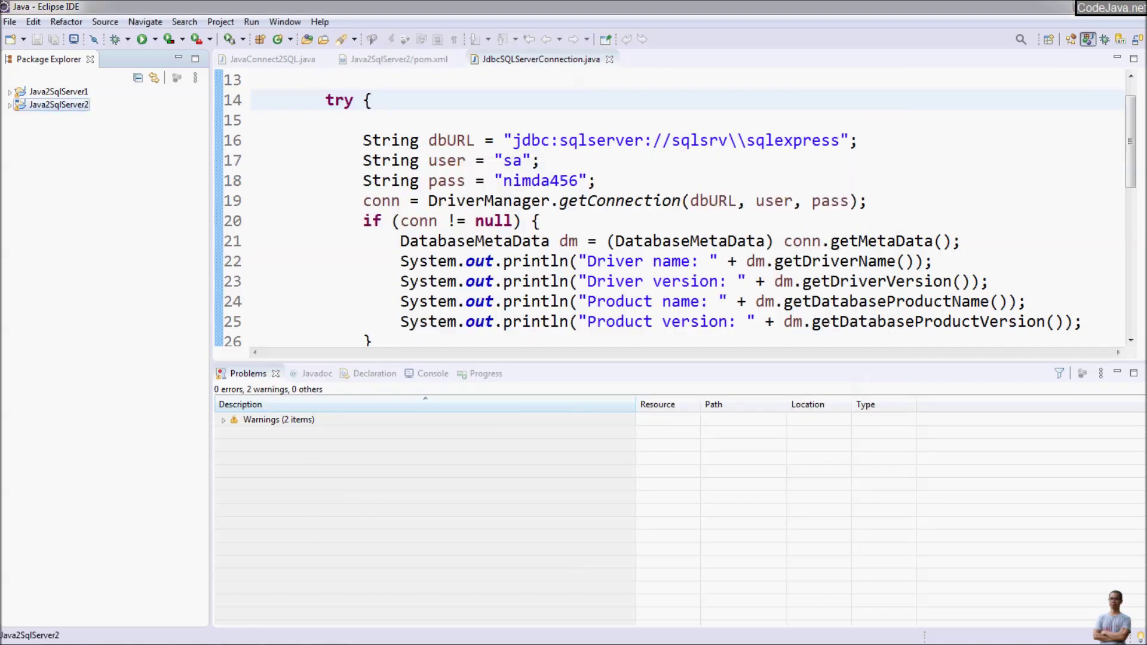
Open the Java Compiler settings in the properties of the Java2SqlServer2 project.
right_click(58, 105)
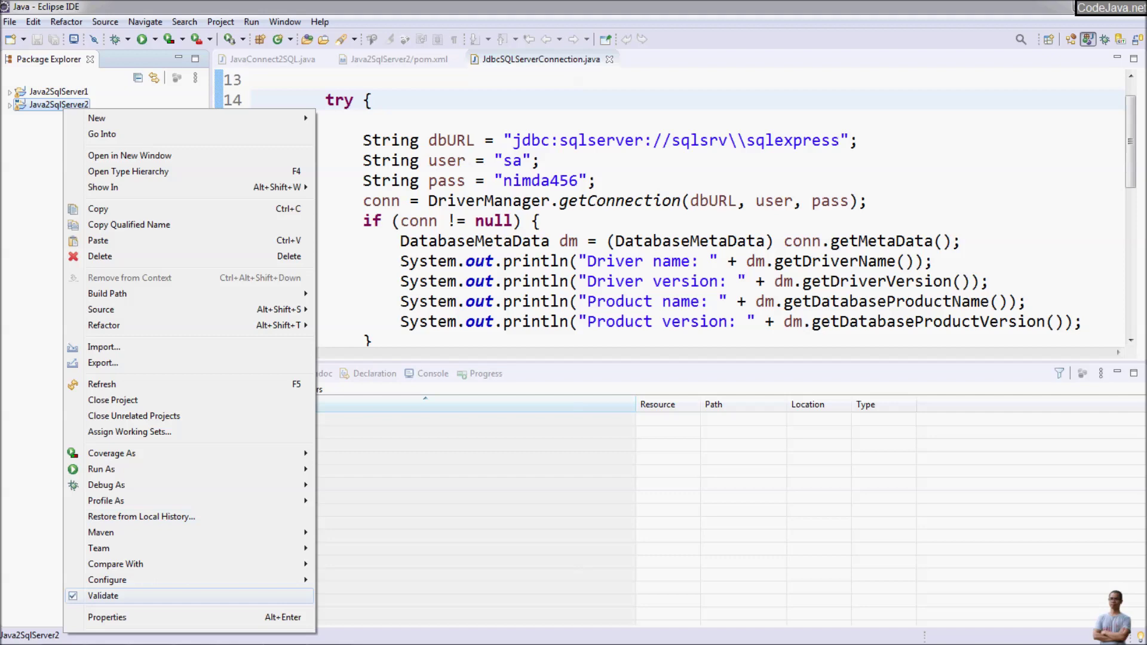
left_click(108, 617)
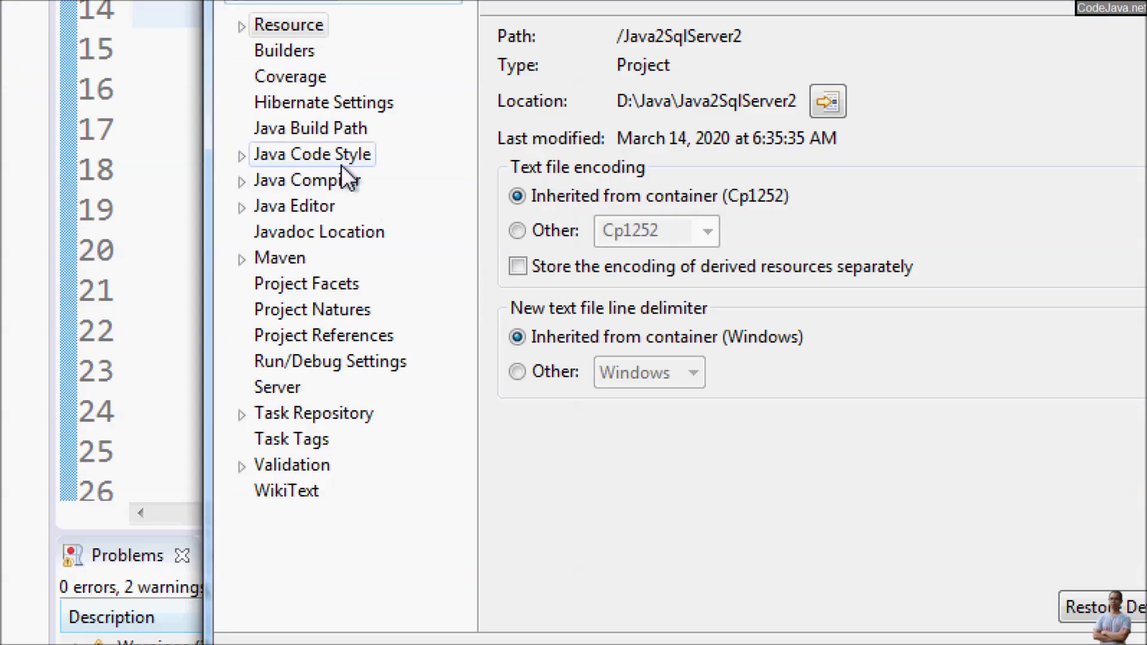
left_click(345, 186)
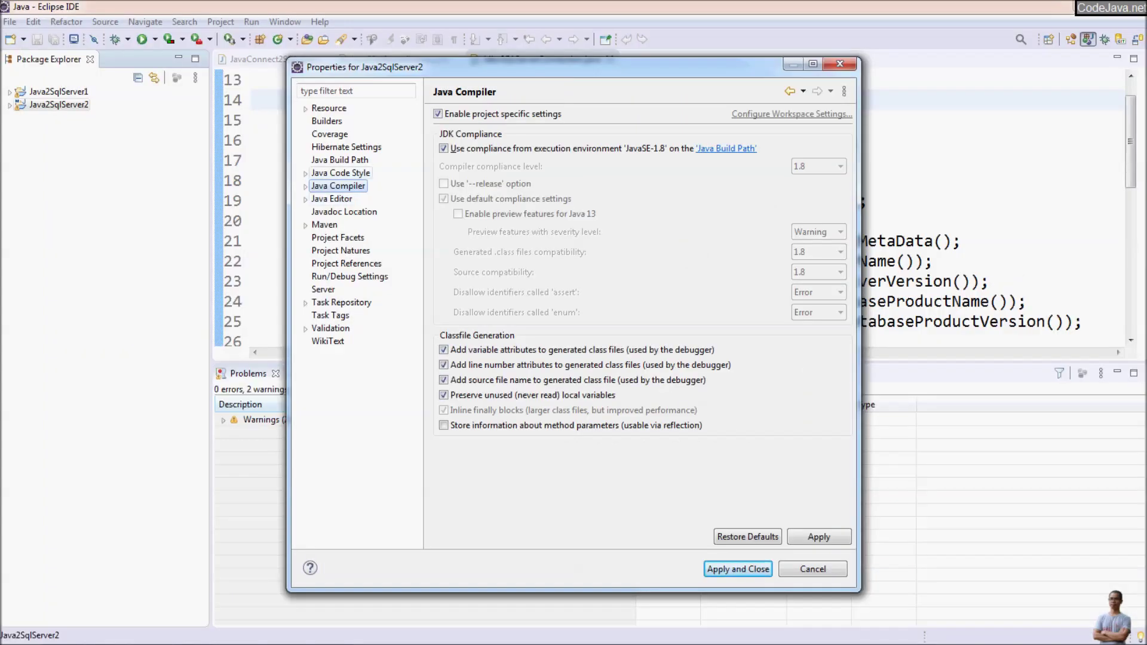
Open the Installed JREs preferences by way of editing the JRE System Library in the project's Java Build Path.
left_click(339, 160)
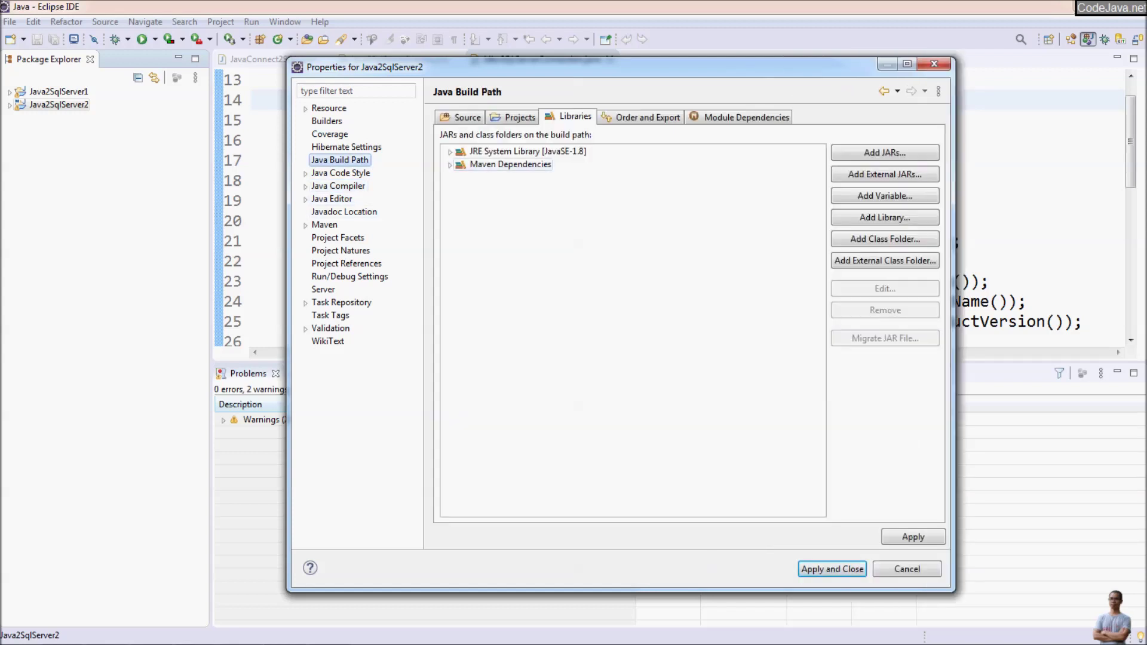
left_click(490, 152)
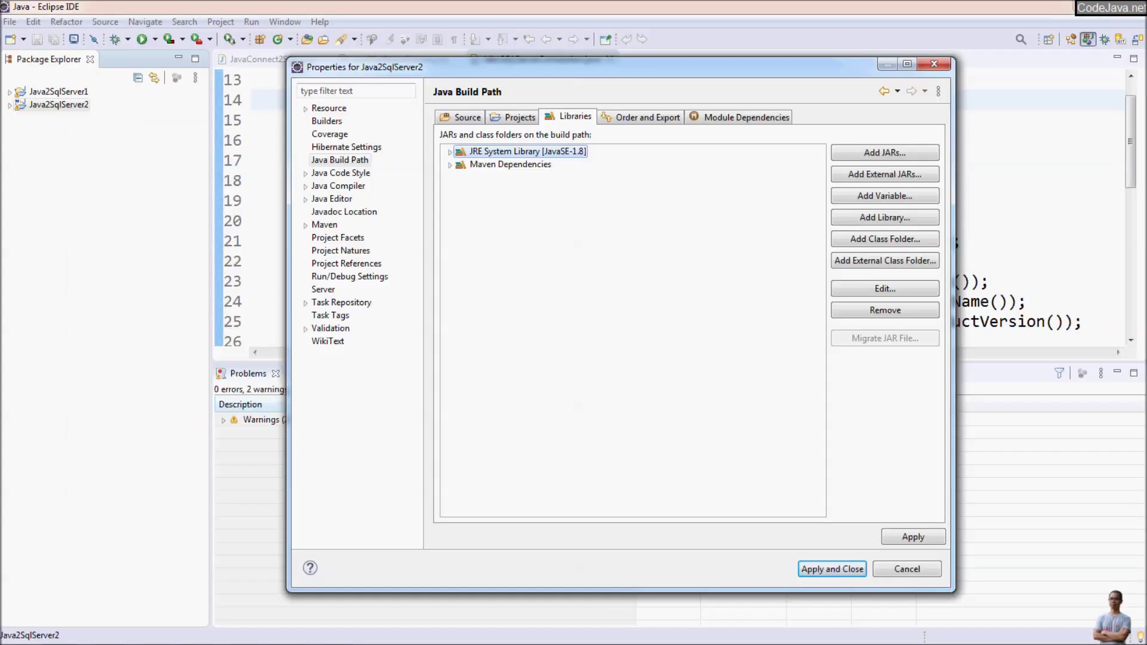
left_click(885, 288)
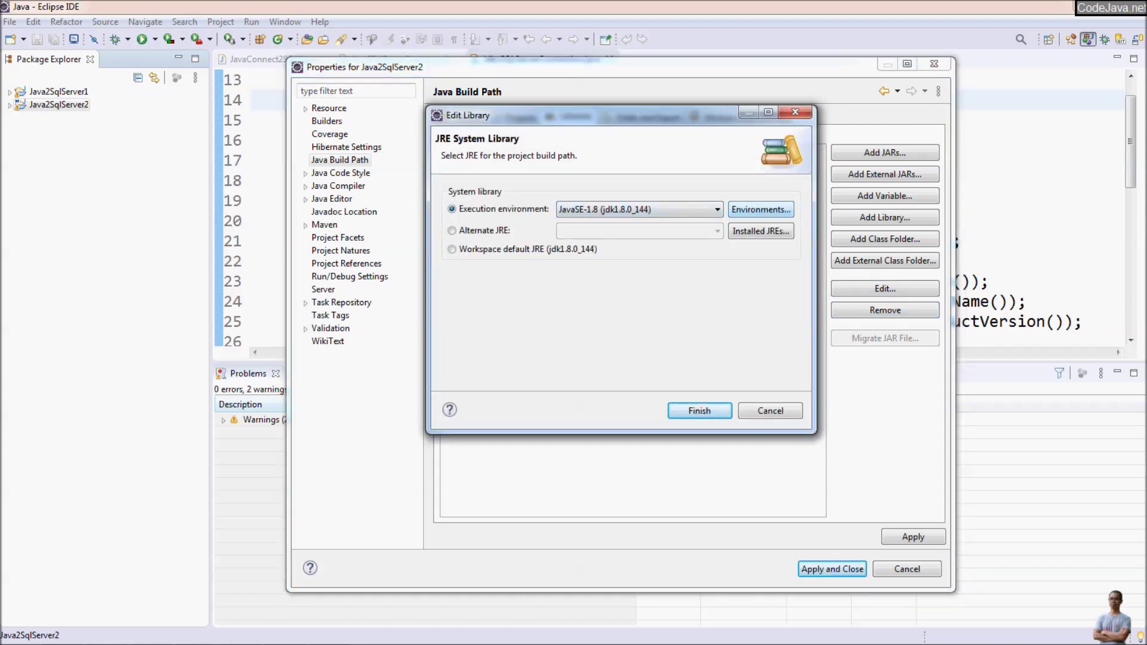
left_click(760, 209)
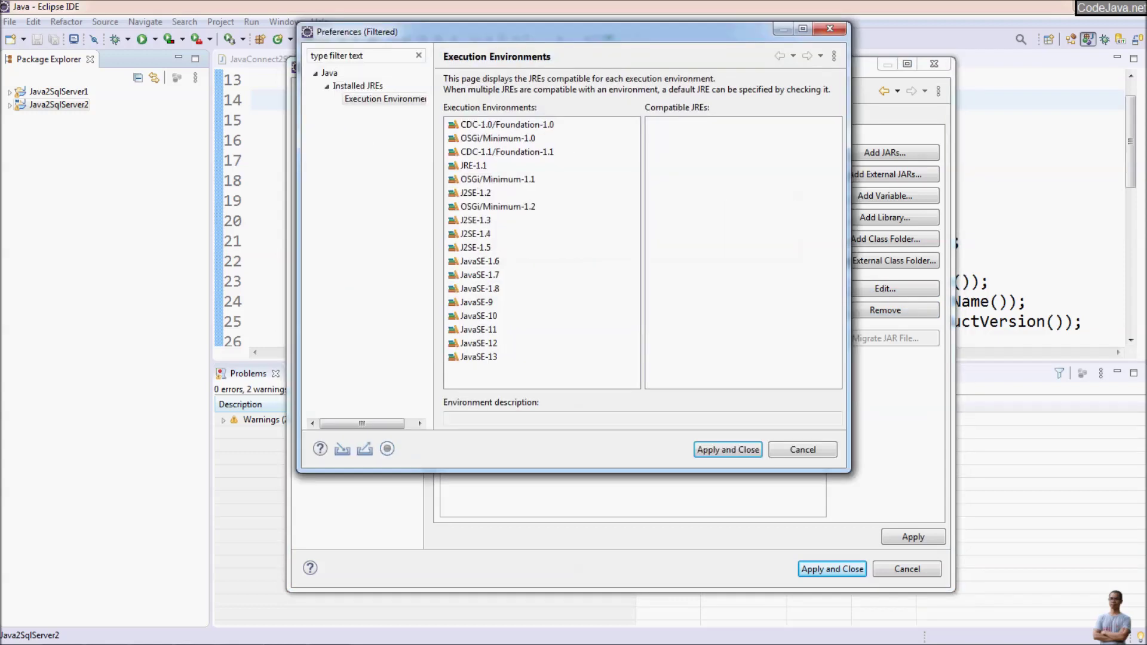
left_click(357, 85)
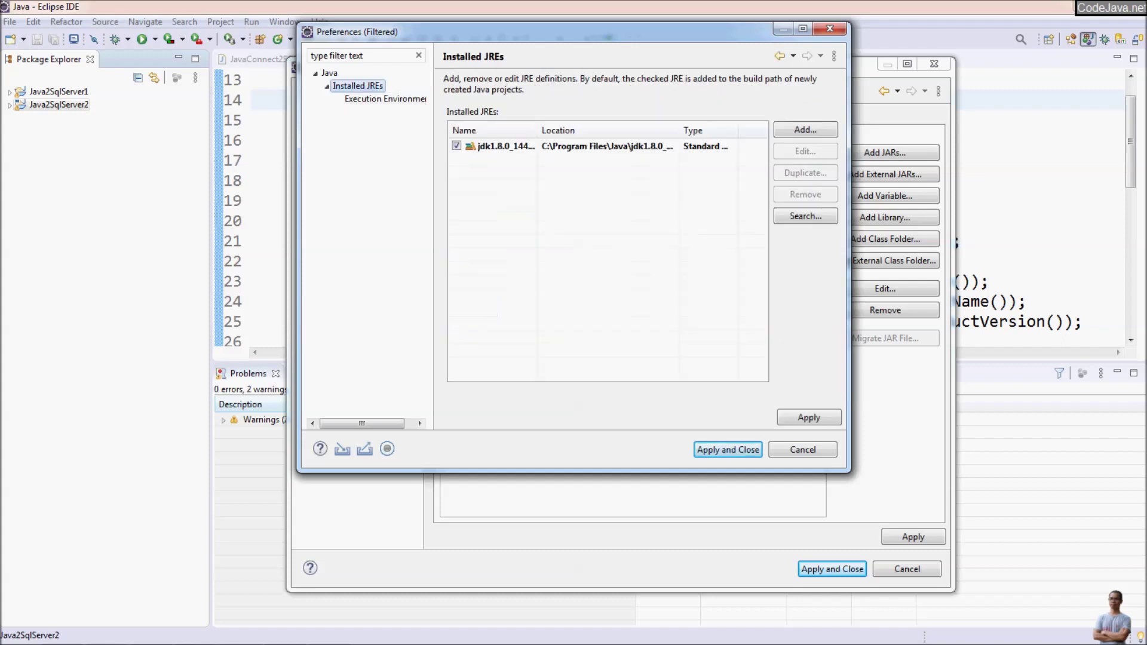
Add the JDK folder C:\Program Files\Java\jdk-13.0.2 as a Standard VM to the installed JREs, apply it and finish the library edit.
left_click(806, 130)
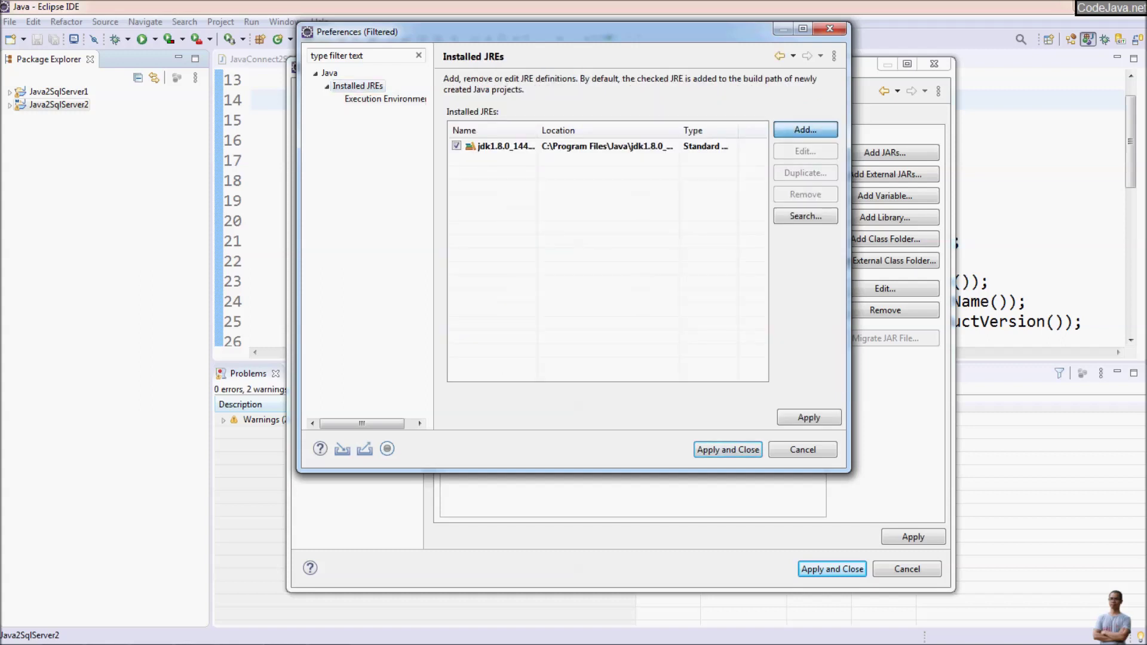
key("Return")
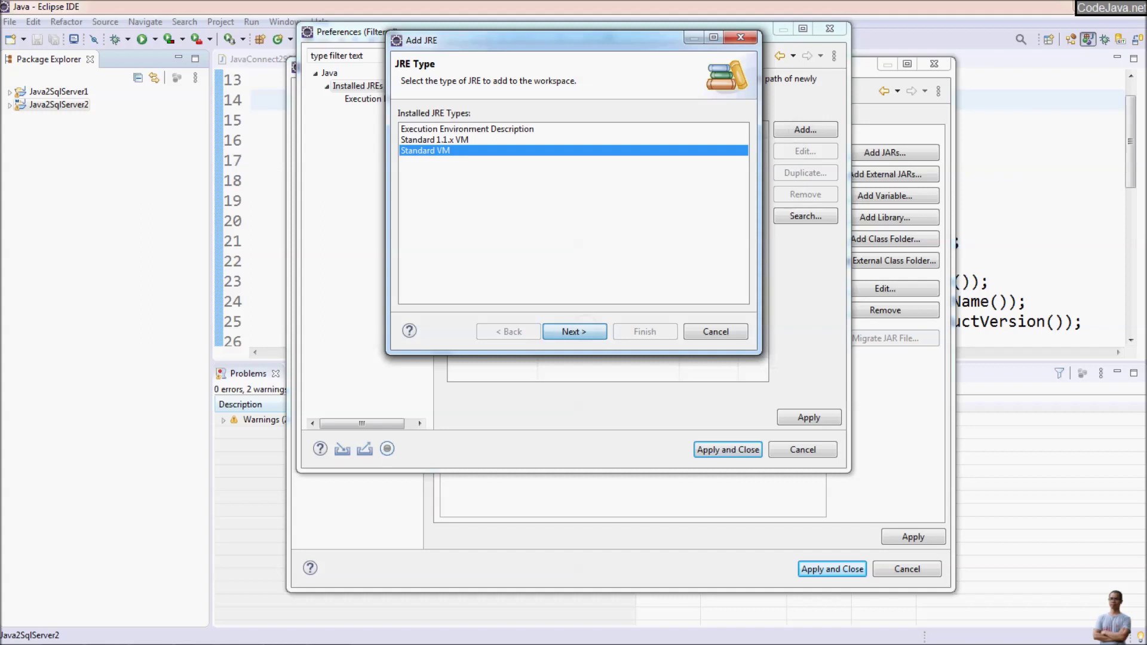
left_click(716, 116)
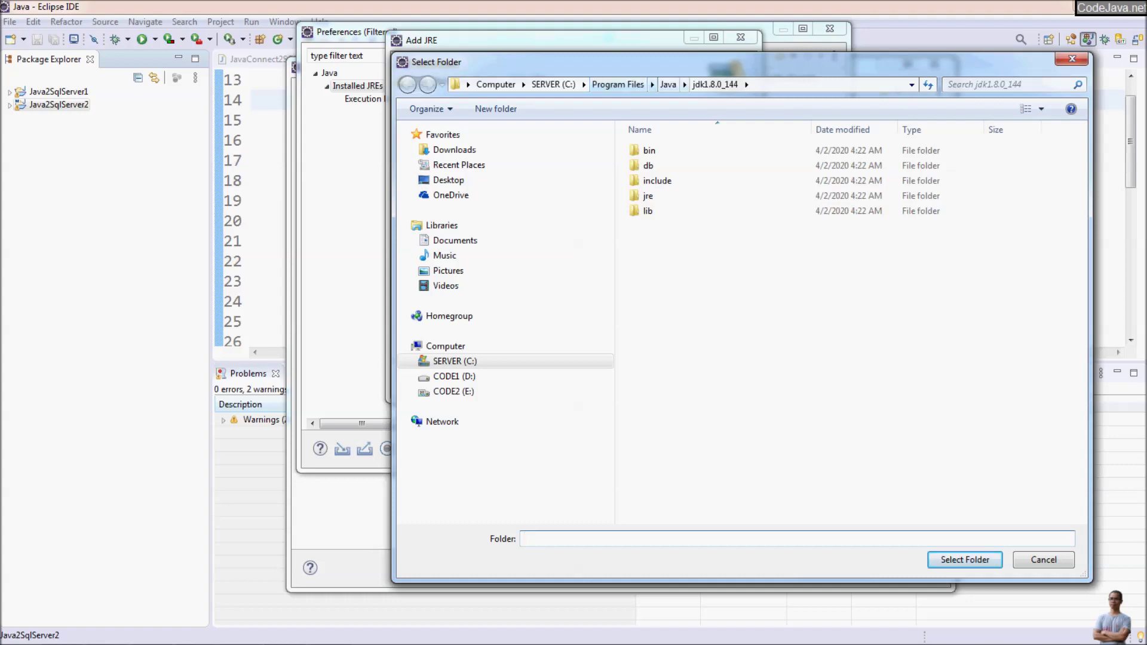
left_click(668, 85)
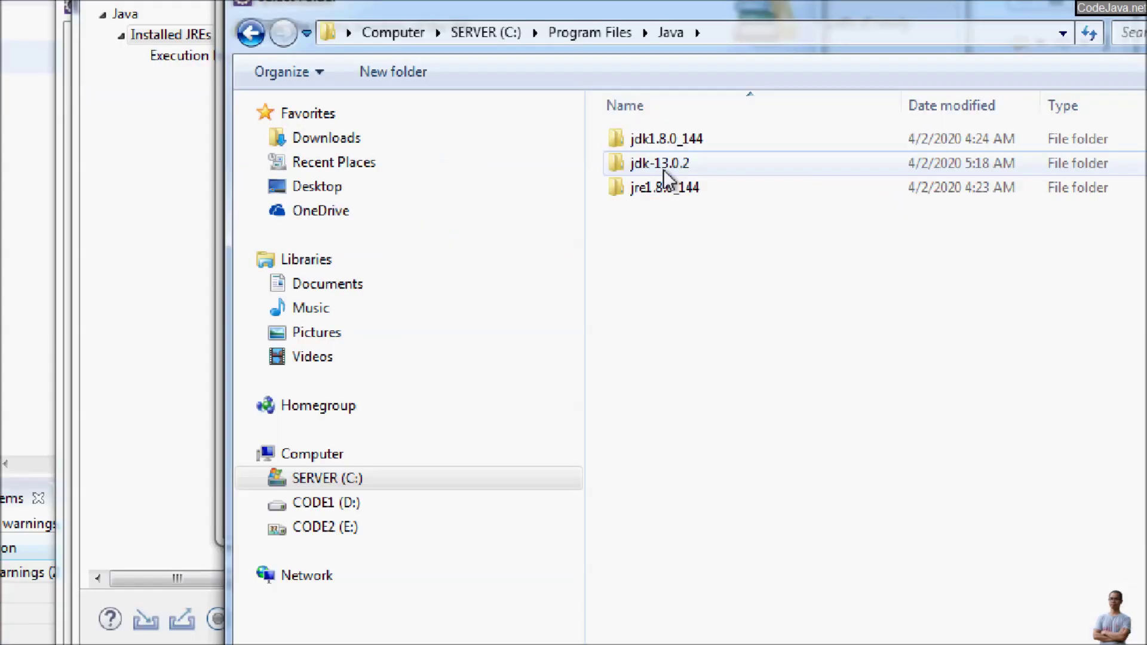
left_click(668, 166)
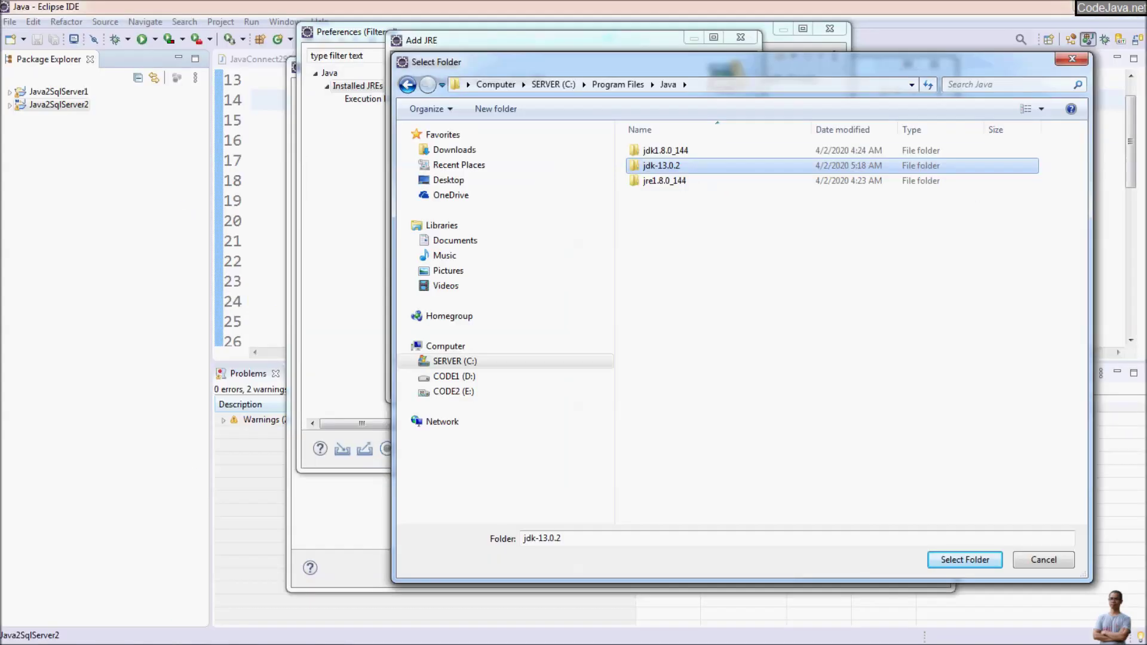
left_click(964, 558)
left_click(645, 379)
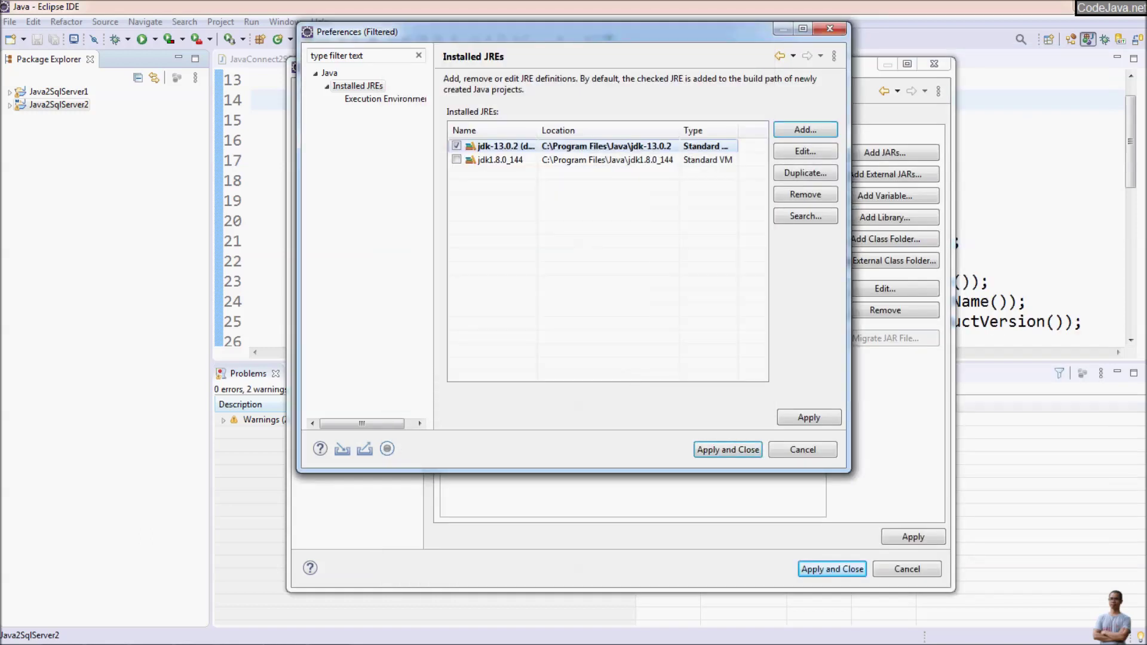
left_click(728, 449)
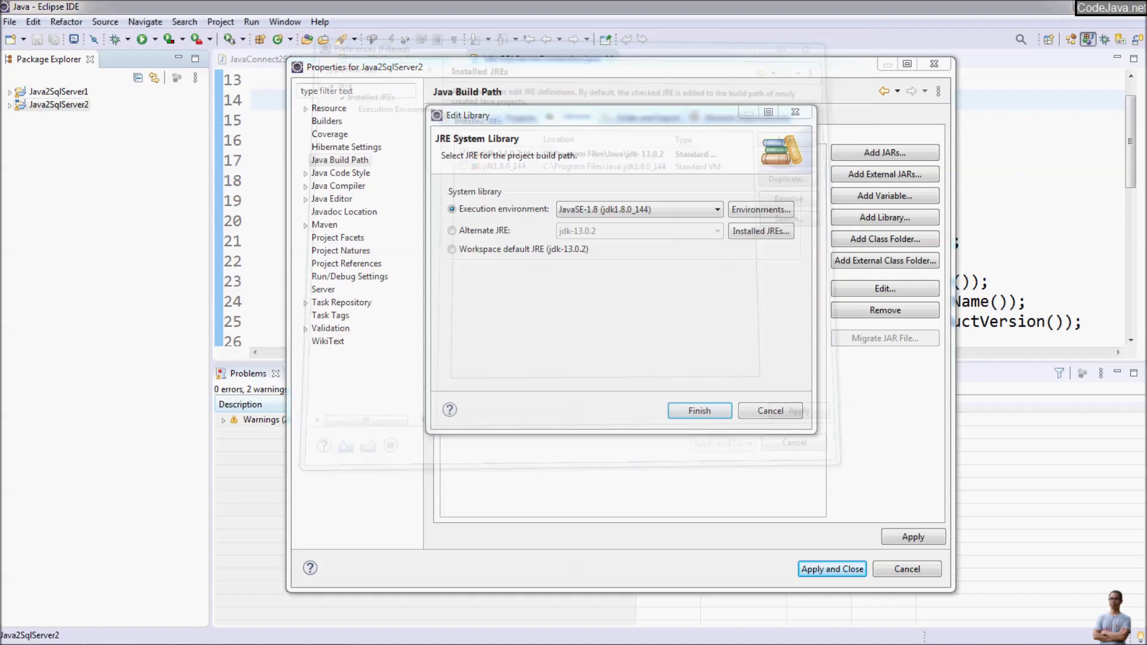
left_click(698, 410)
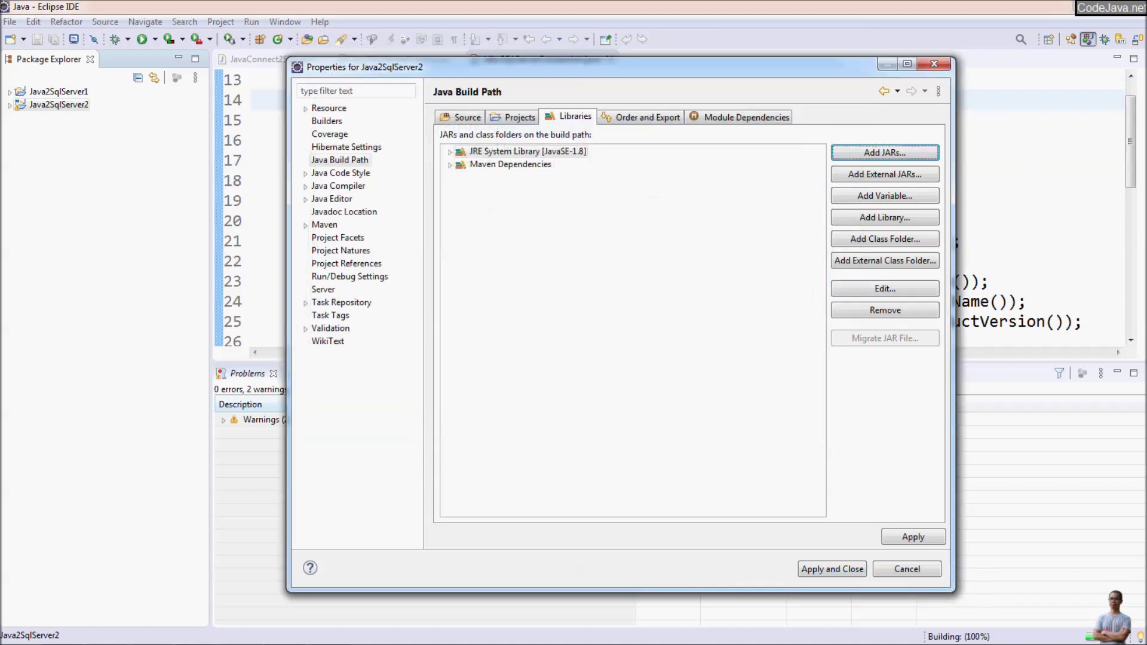
Set the execution environment of the project's JRE System Library to JavaSE-13 (jdk-13.0.2) in the Java Build Path.
left_click(338, 186)
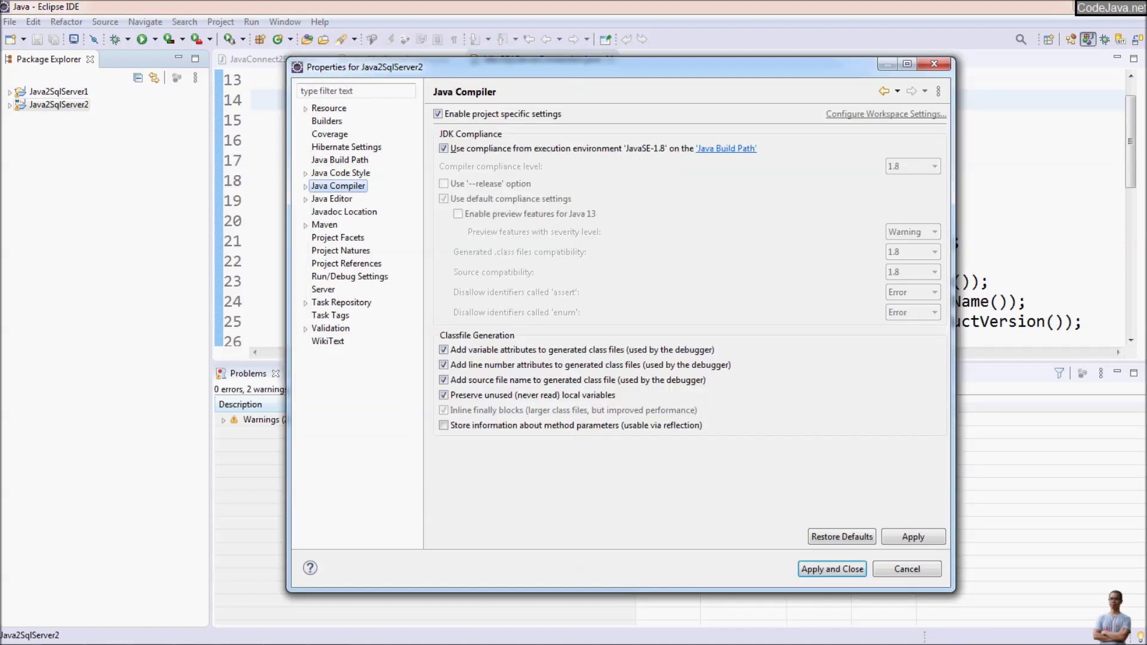
left_click(339, 159)
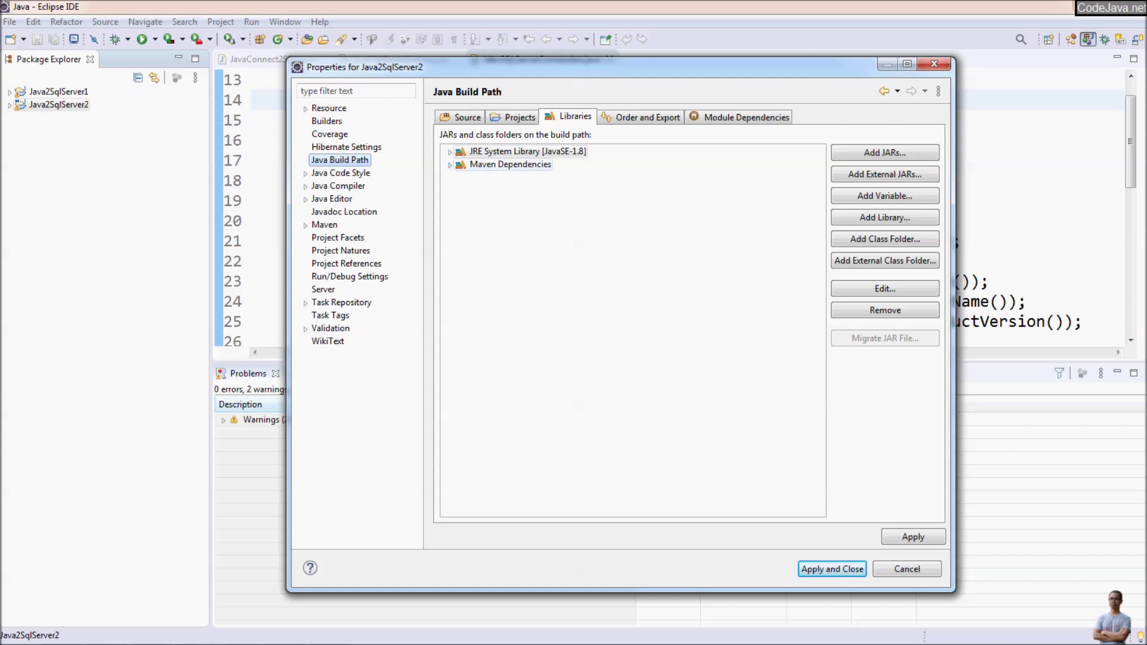
left_click(450, 151)
left_click(450, 152)
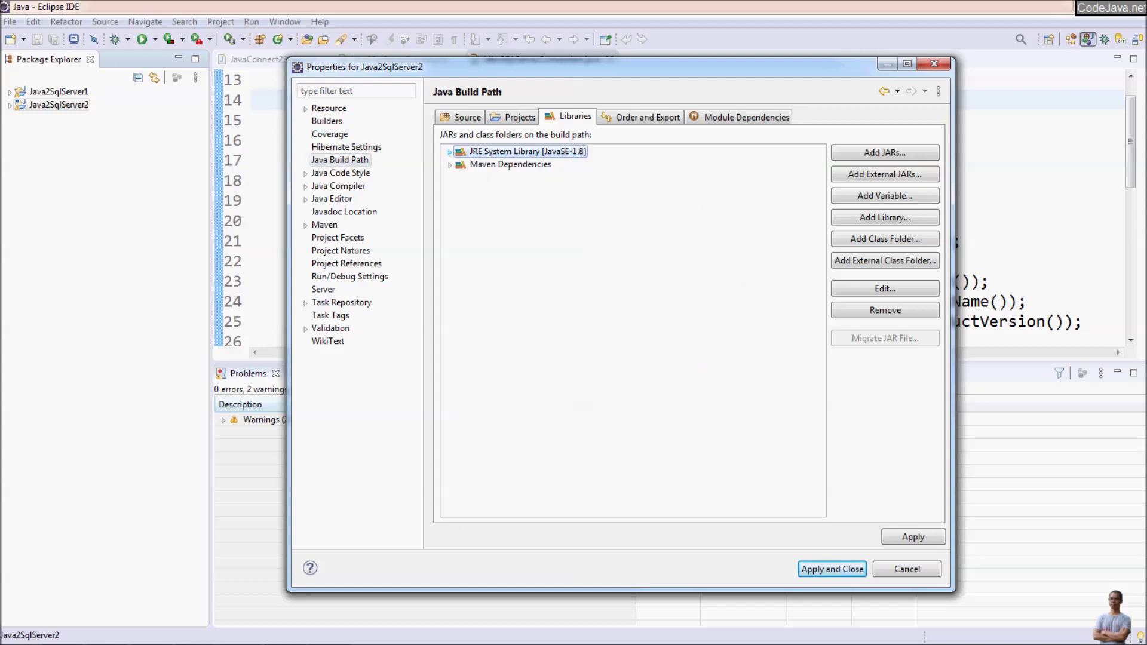
left_click(885, 289)
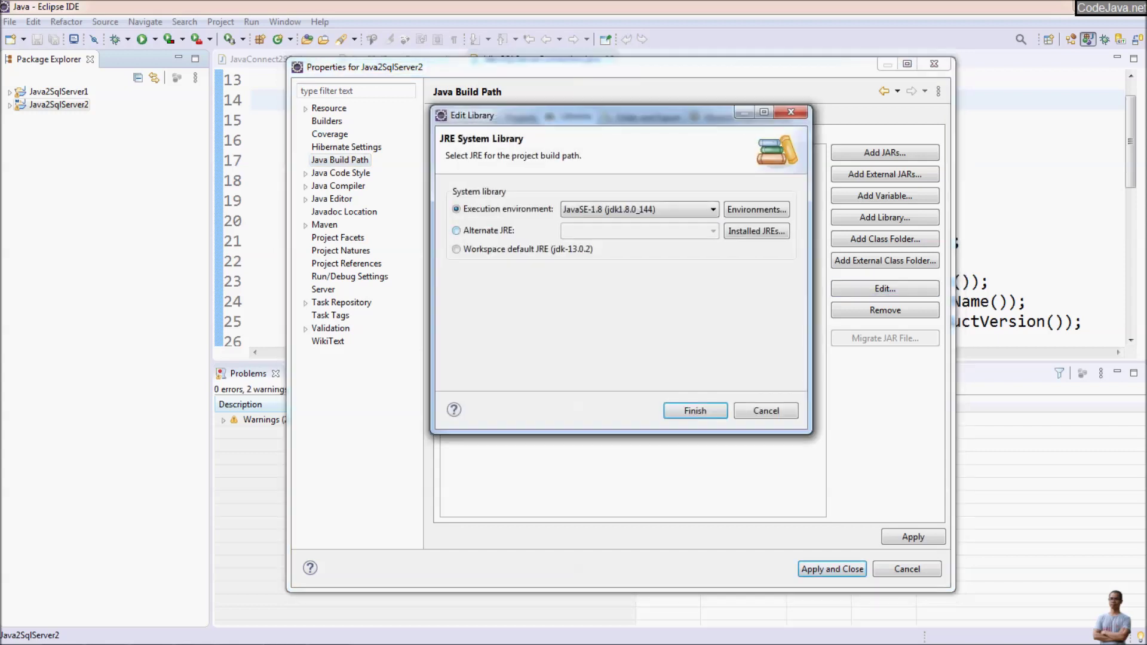
left_click(639, 209)
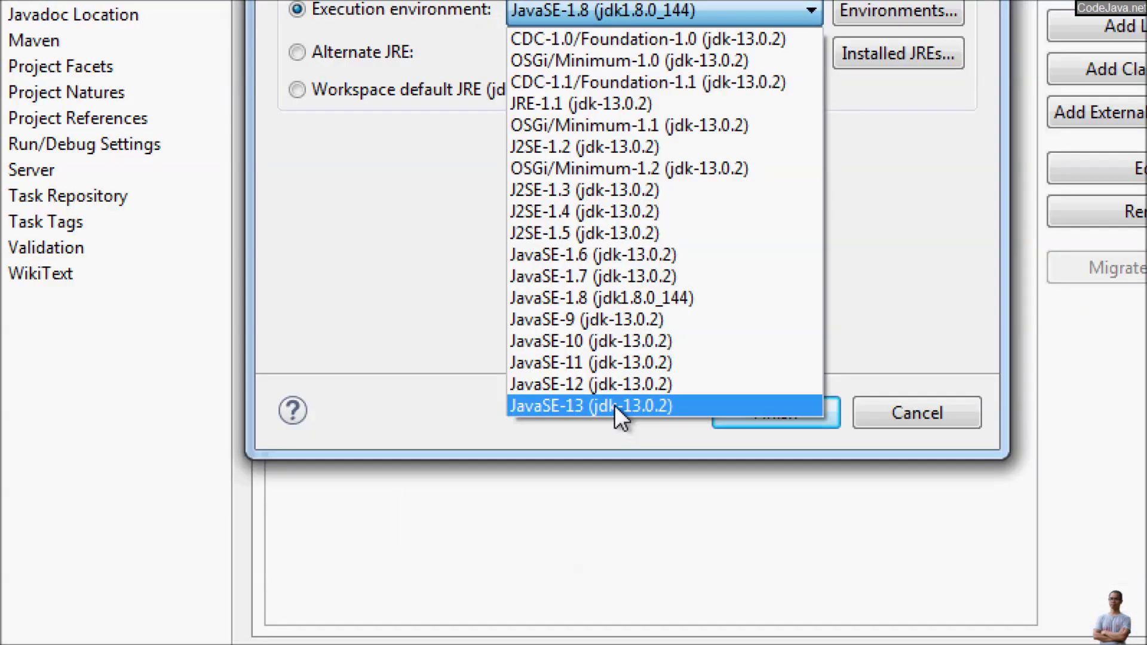
left_click(614, 404)
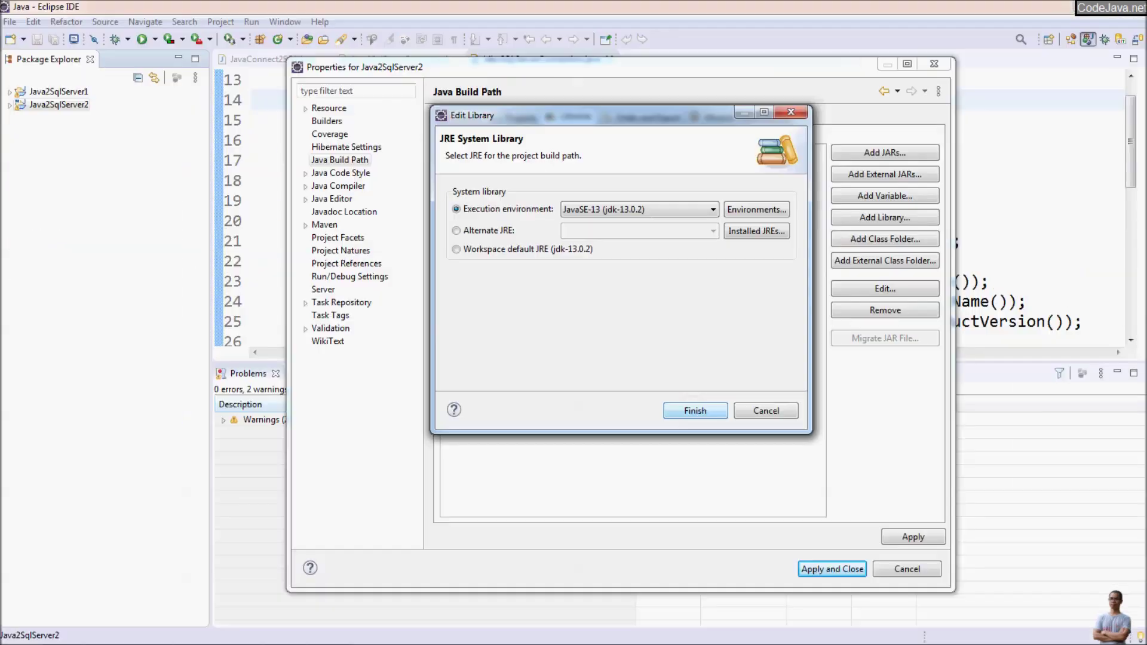
left_click(695, 410)
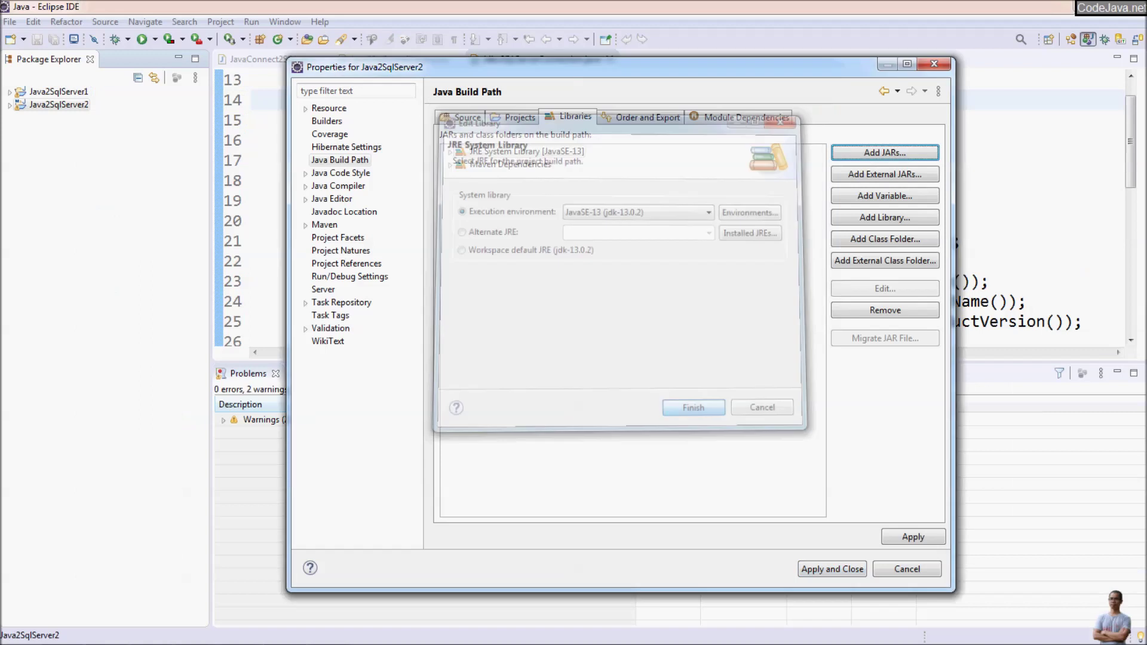
Apply the build path changes, check the project's Java Compiler compliance settings, and apply and close the project properties.
left_click(338, 185)
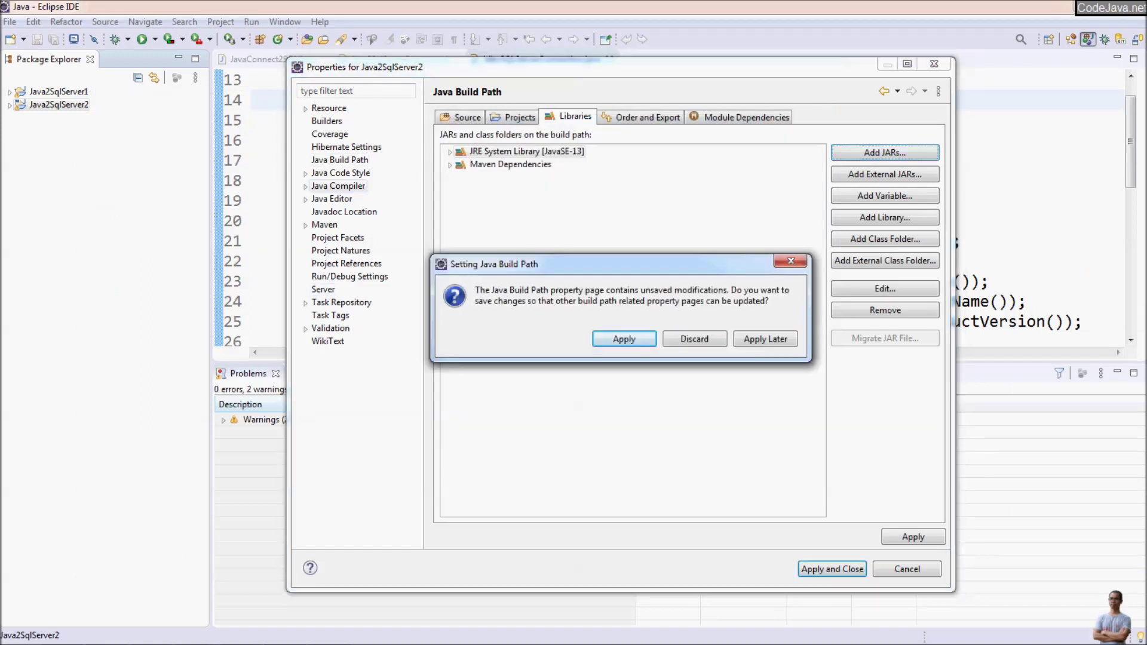
left_click(615, 336)
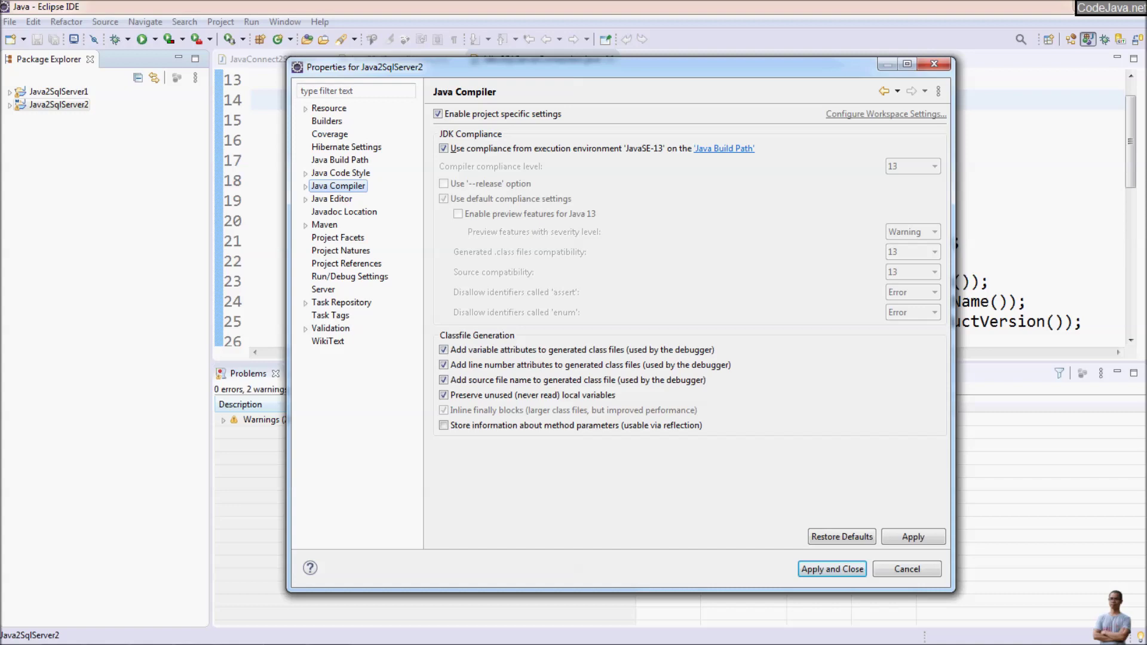
key("Return")
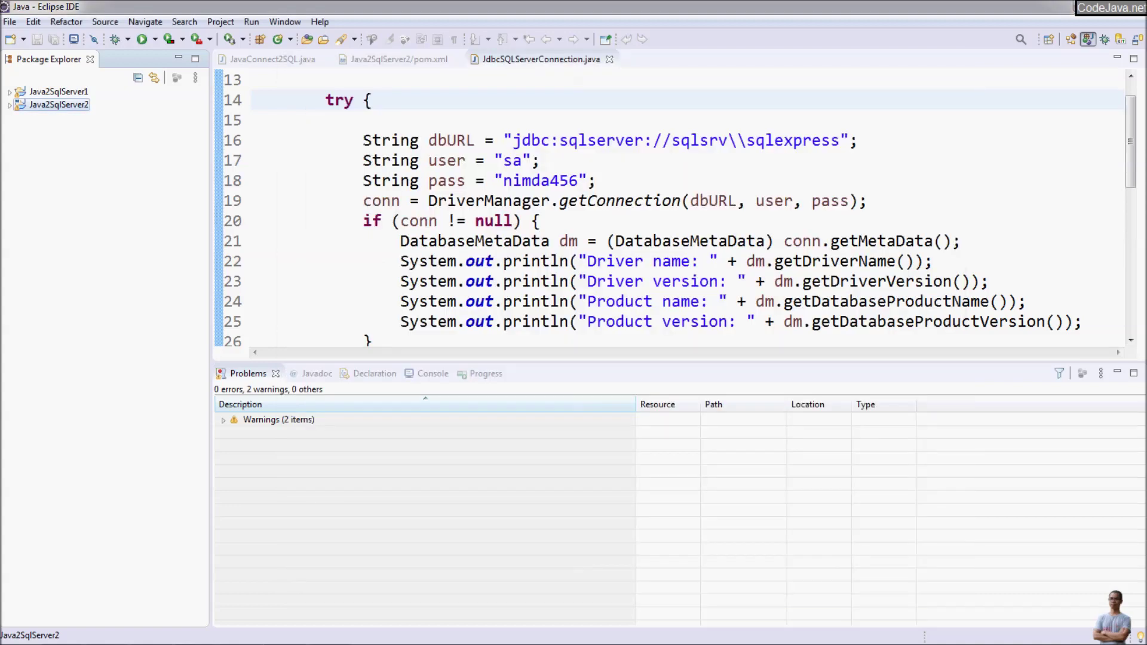